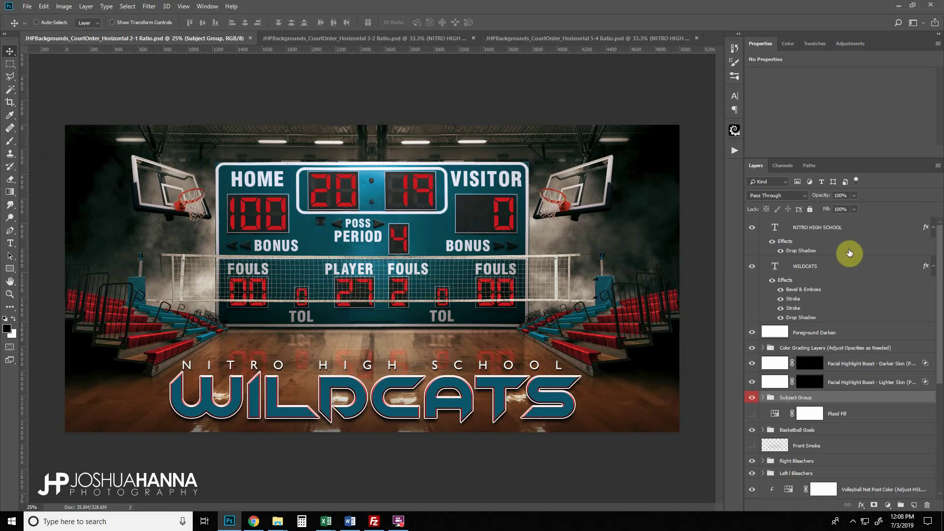
# - Preview the Outer Smoke, Left Beams and Right Beams layers by toggling them off and on
pyautogui.moveTo(938, 245); pyautogui.dragTo(939, 381)
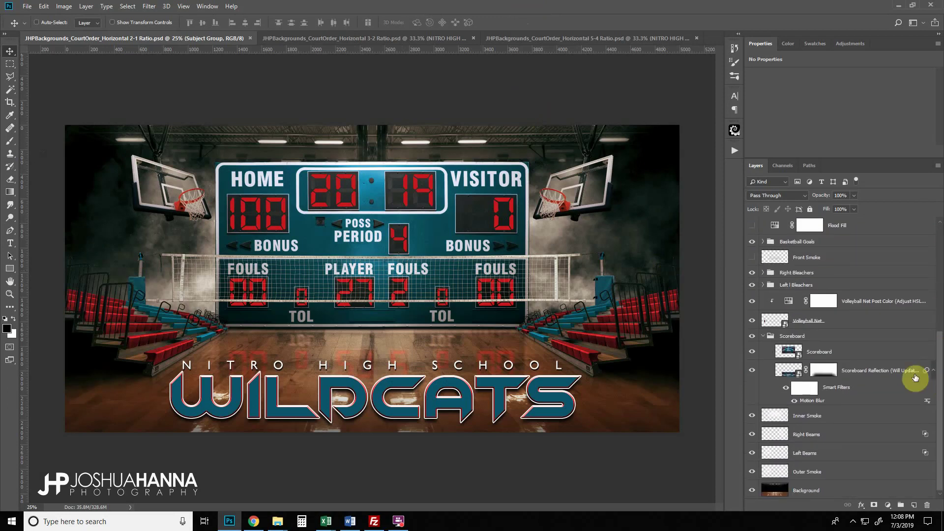
pyautogui.click(753, 473)
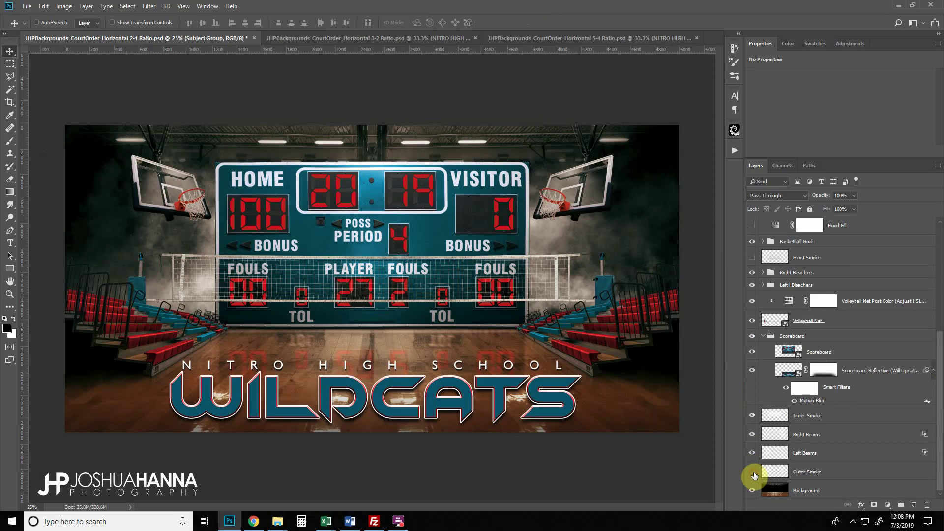
pyautogui.click(754, 471)
pyautogui.click(753, 453)
pyautogui.click(753, 453)
pyautogui.click(751, 433)
pyautogui.click(751, 433)
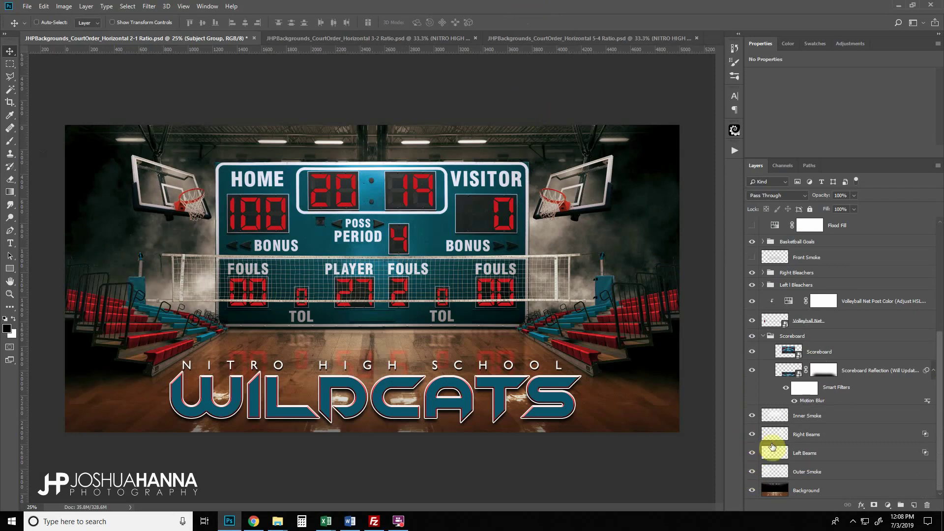
# - Check the Scoreboard group's visibility, then select and expand it
pyautogui.click(763, 336)
pyautogui.click(752, 400)
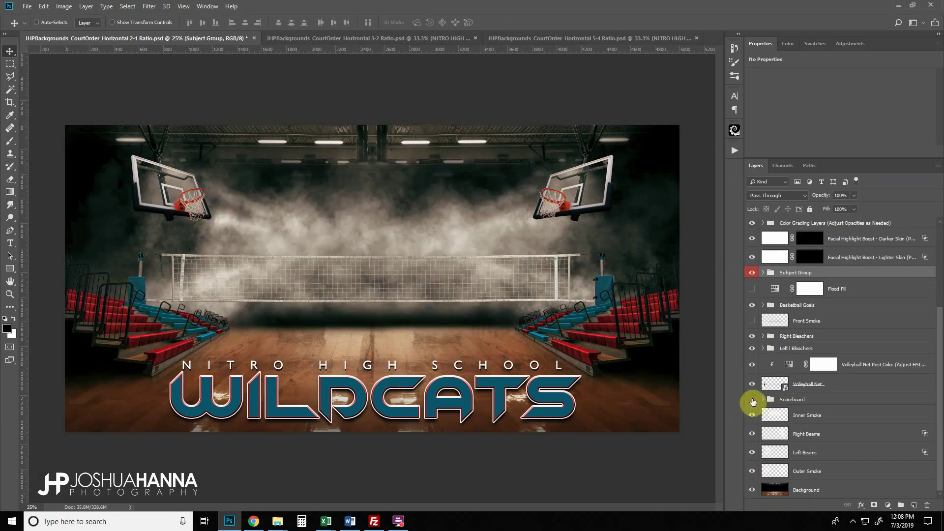
pyautogui.click(752, 400)
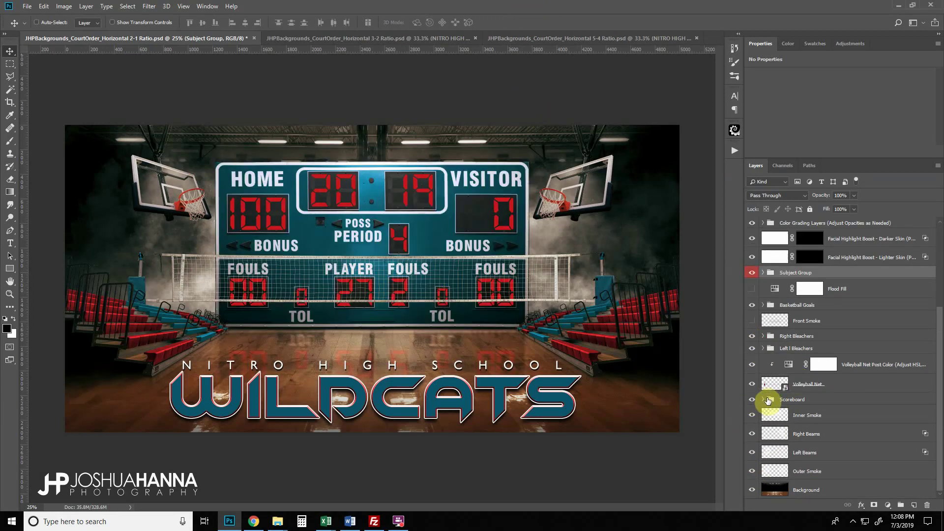
pyautogui.click(810, 400)
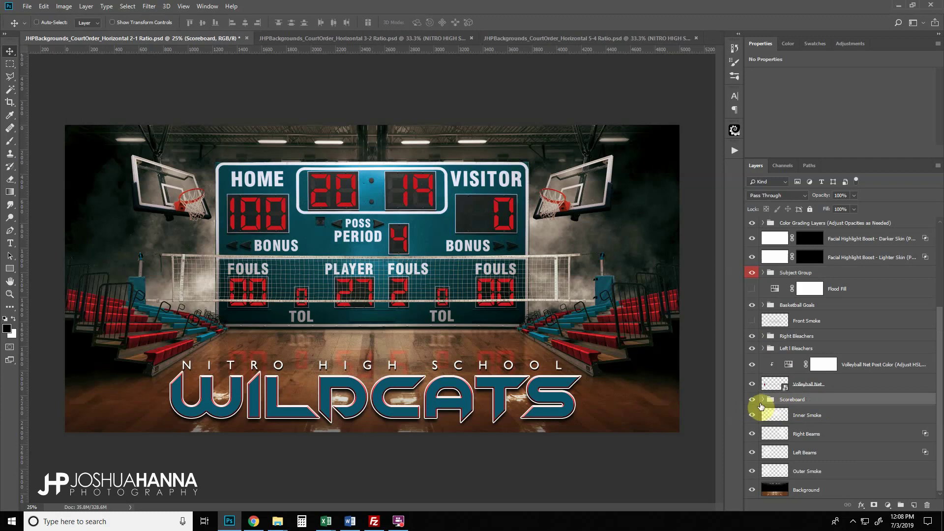
pyautogui.click(764, 399)
pyautogui.scroll(-3, 929, 393)
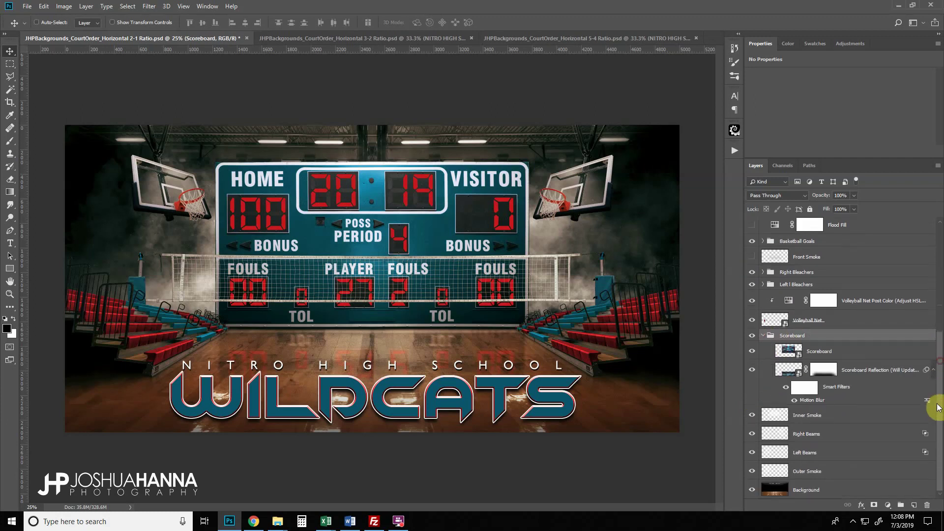
# - Select the Scoreboard smart object and preview it and its floor reflection
pyautogui.click(836, 352)
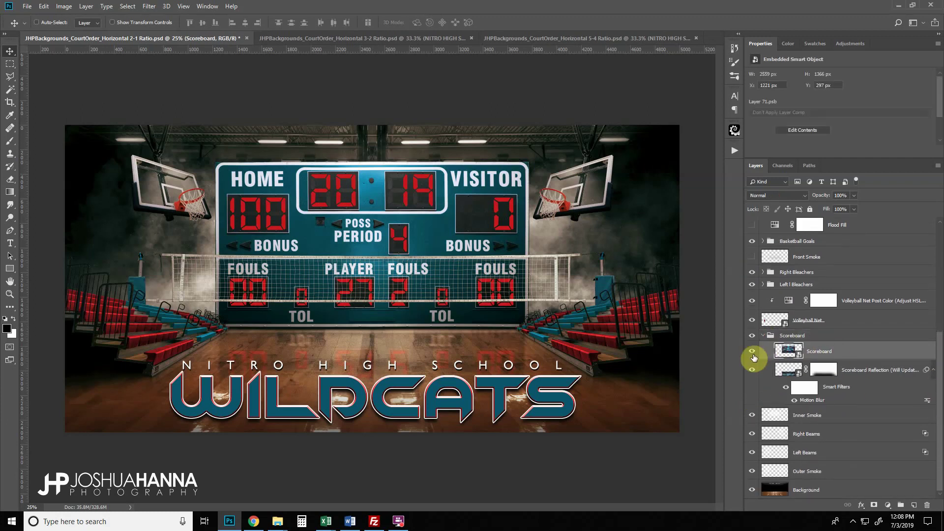
pyautogui.click(752, 352)
pyautogui.click(752, 352)
pyautogui.click(751, 369)
pyautogui.click(751, 370)
# - Hide the NITRO HIGH SCHOOL and WILDCATS text layers
pyautogui.scroll(5, 818, 370)
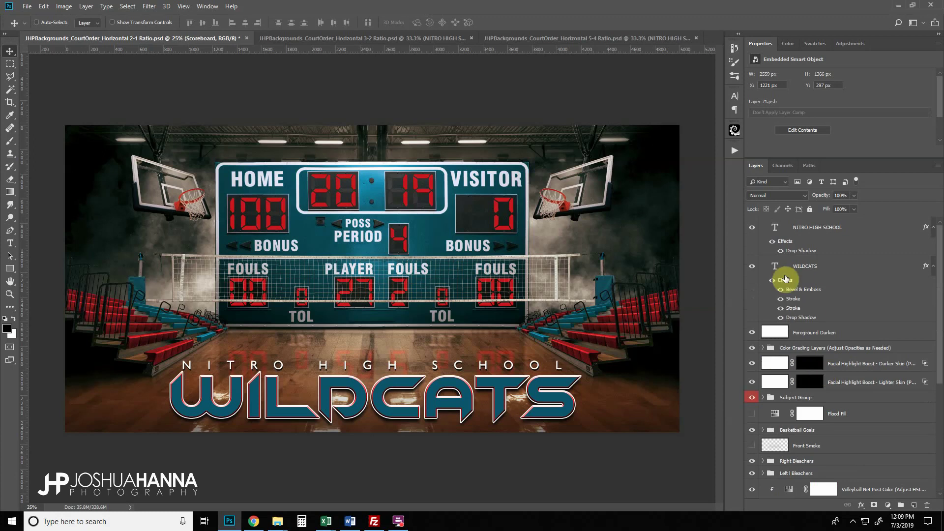
pyautogui.click(752, 227)
pyautogui.click(752, 266)
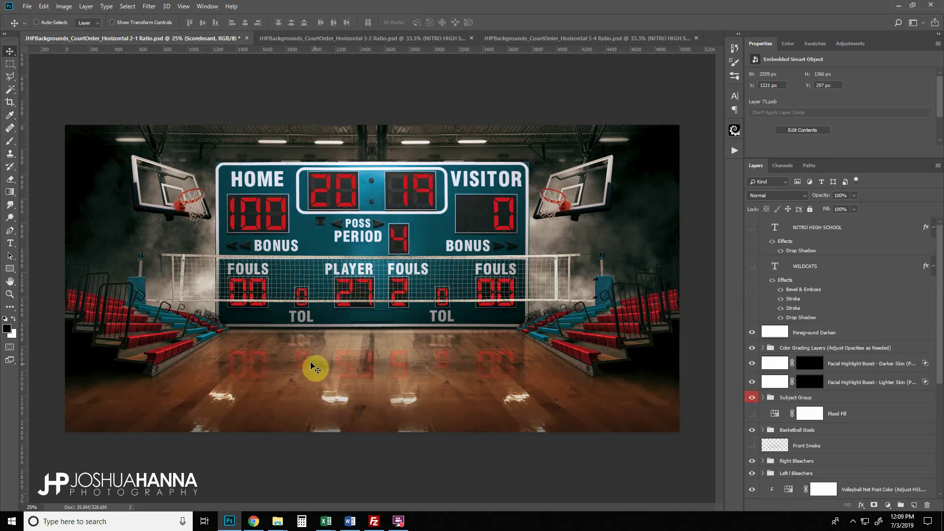
pyautogui.scroll(-5, 779, 378)
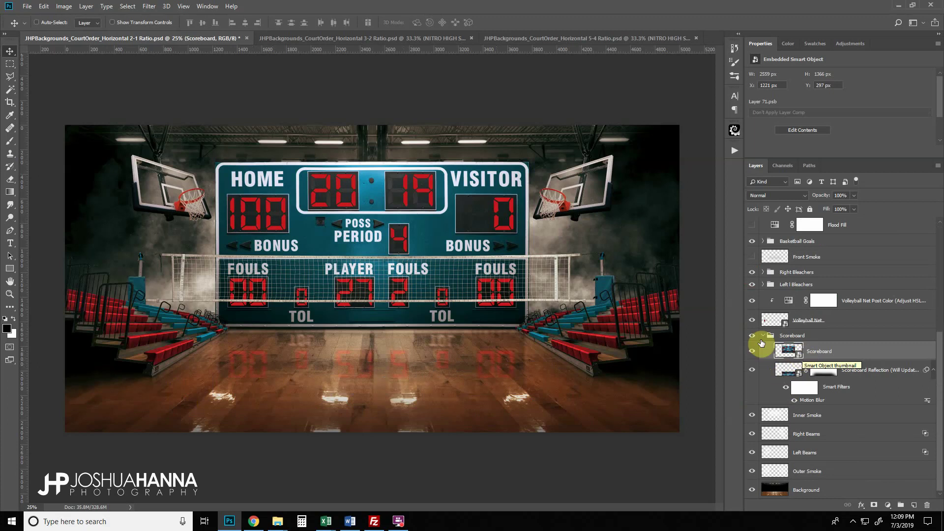
# - Open the Scoreboard smart object and set its Scoreboard Color hue to 0, making it red
pyautogui.doubleClick(799, 355)
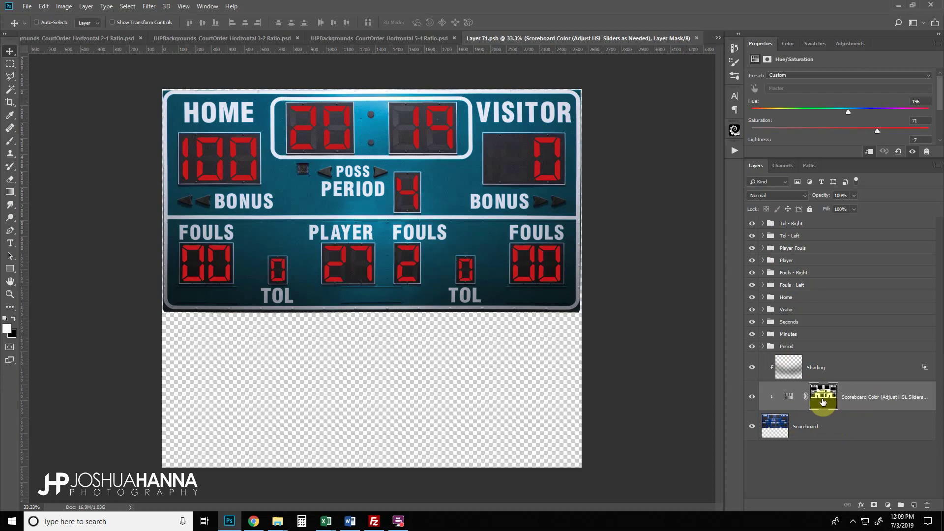
pyautogui.click(751, 398)
pyautogui.click(752, 397)
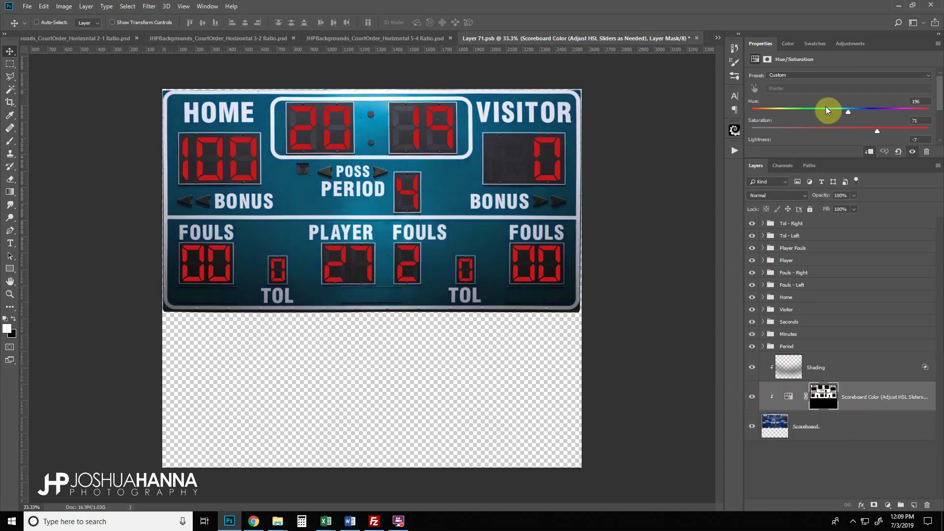
pyautogui.moveTo(831, 158); pyautogui.dragTo(831, 204)
pyautogui.moveTo(849, 112); pyautogui.dragTo(742, 122)
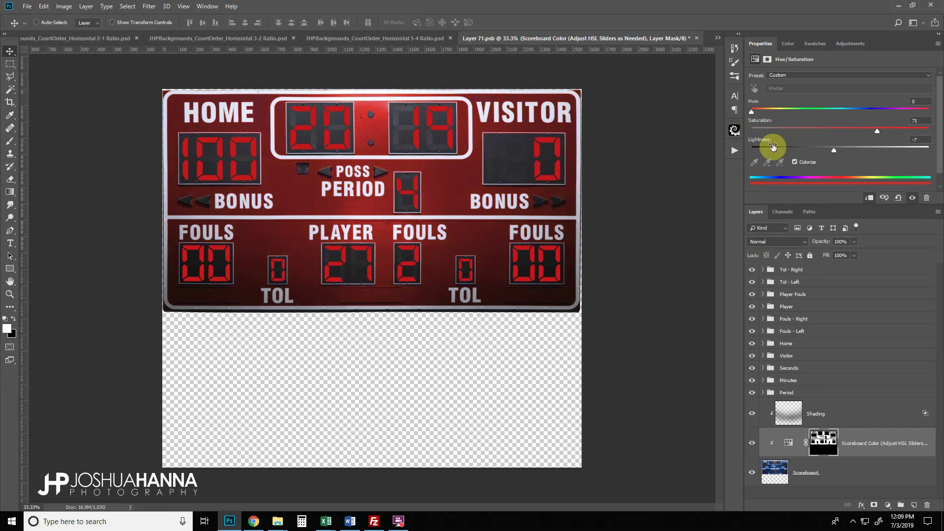
# - Select the Shading layer and preview it off and on
pyautogui.click(787, 414)
pyautogui.click(751, 413)
pyautogui.click(752, 414)
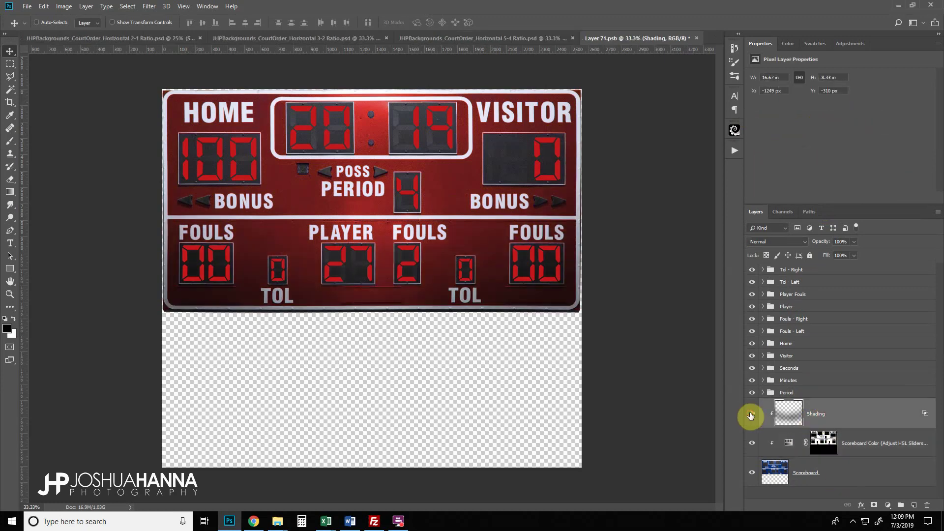
# - Change the Home score to 30 by swapping the visible digit layers
pyautogui.click(796, 393)
pyautogui.click(805, 370)
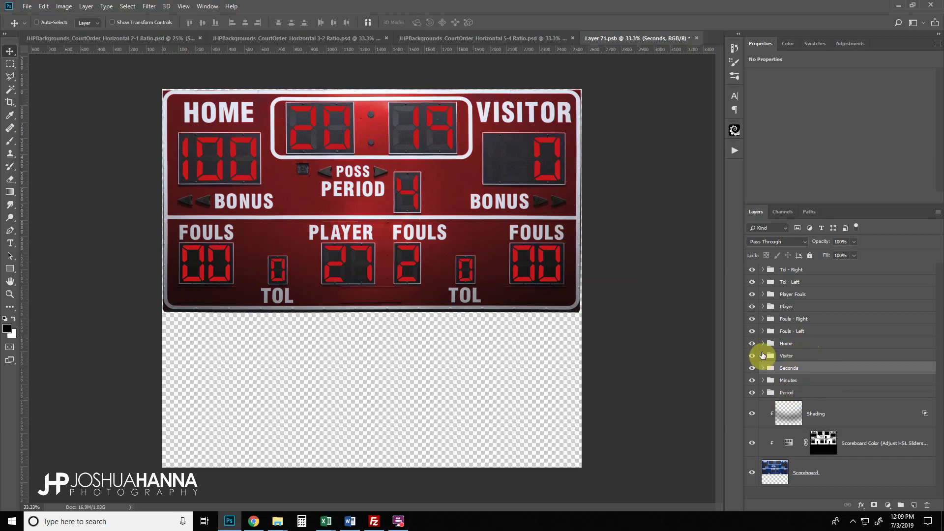
pyautogui.click(763, 344)
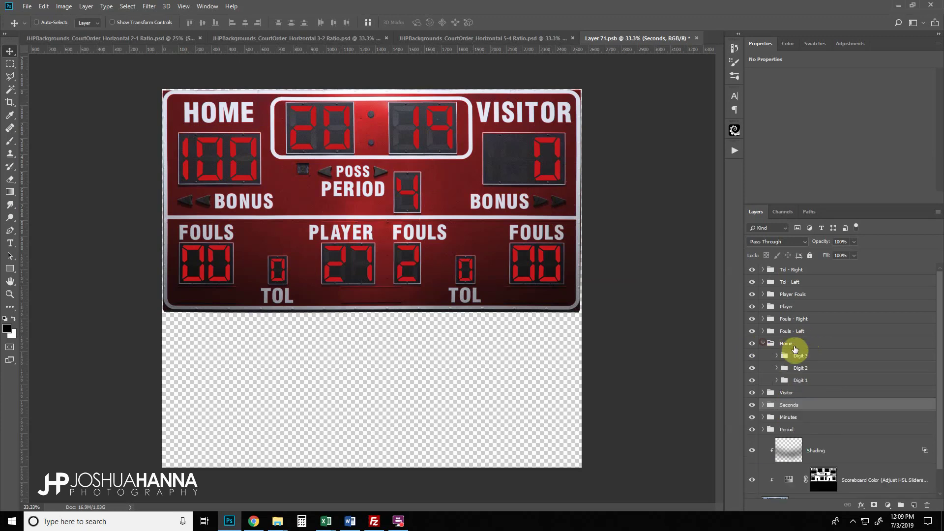
pyautogui.click(752, 380)
pyautogui.click(776, 368)
pyautogui.scroll(-5, 767, 388)
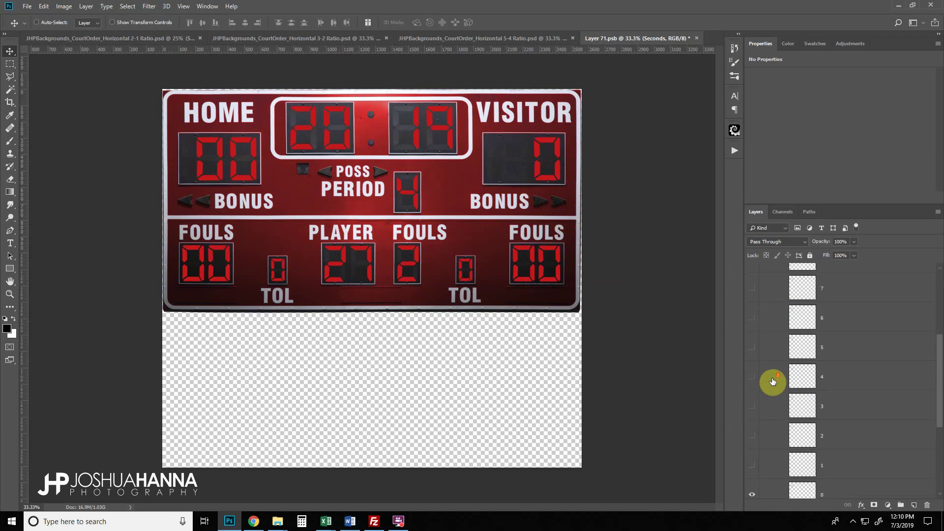
pyautogui.scroll(-2, 773, 381)
pyautogui.click(751, 448)
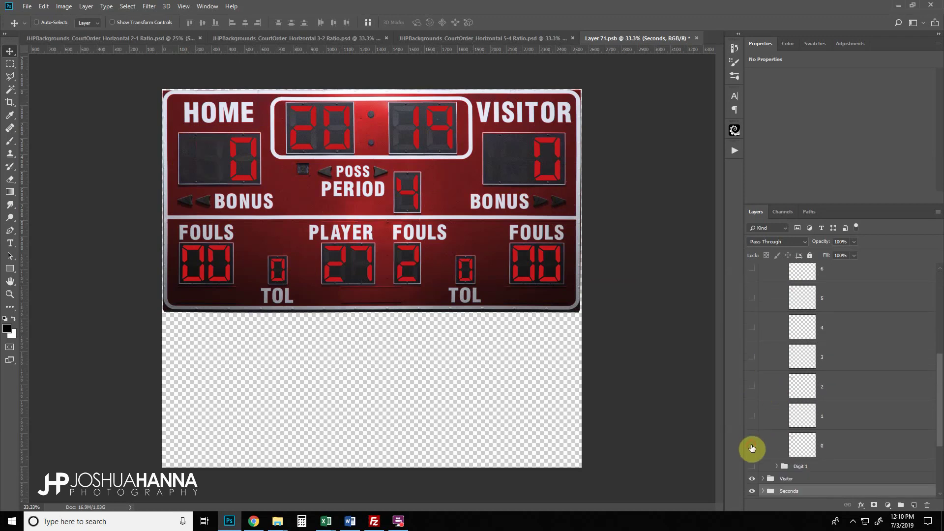
pyautogui.click(751, 358)
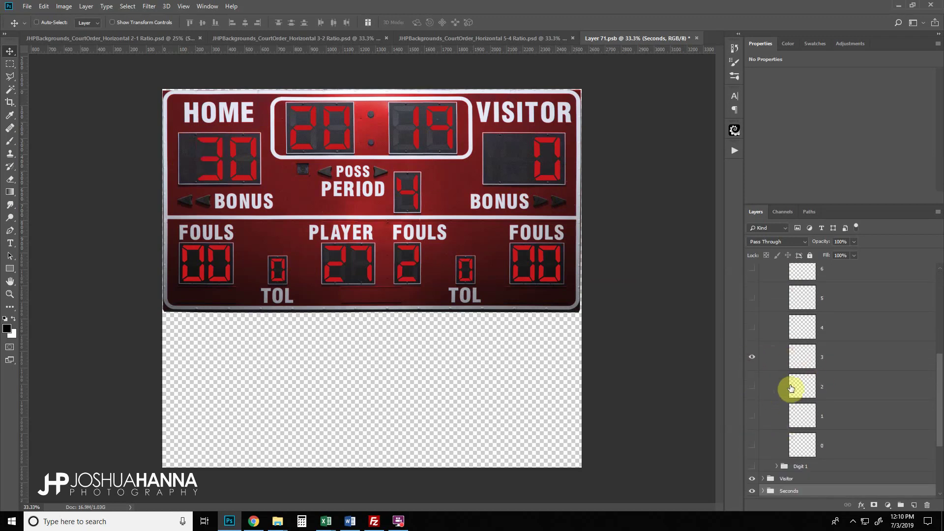
pyautogui.scroll(5, 820, 384)
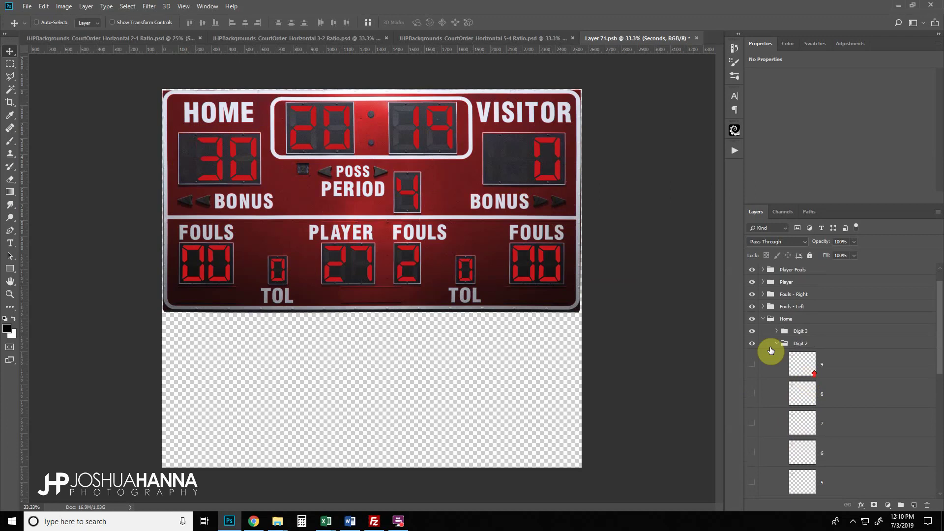
pyautogui.click(777, 343)
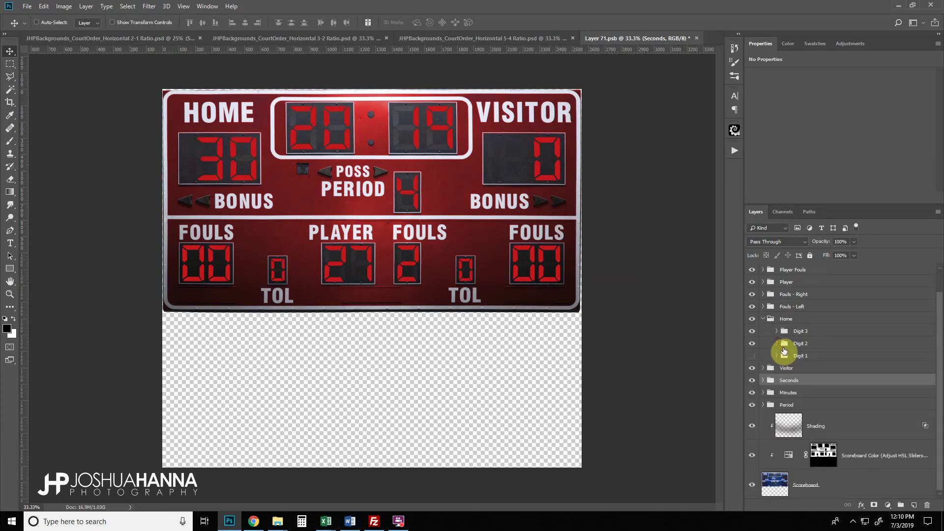
pyautogui.click(764, 320)
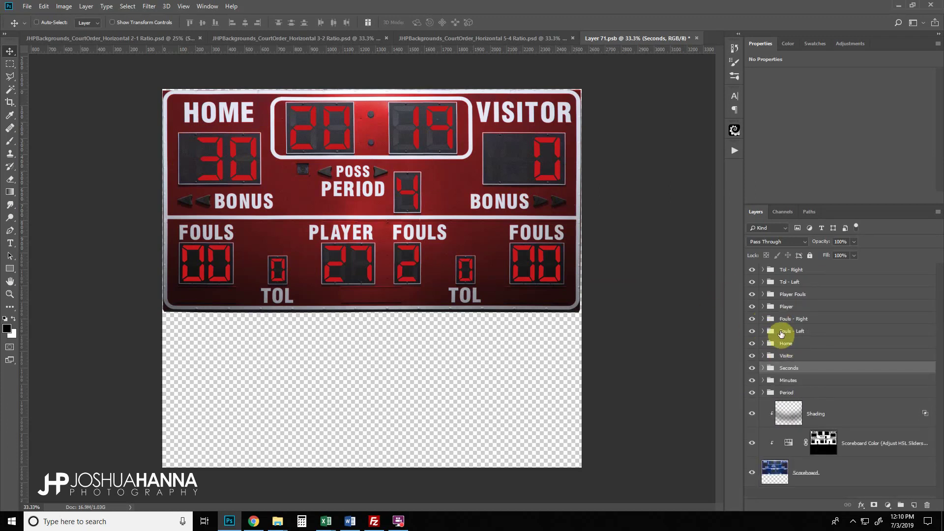
# - In Visitor Digit 3, show numeral 9 and hide 0 so the score reads 9
pyautogui.click(763, 356)
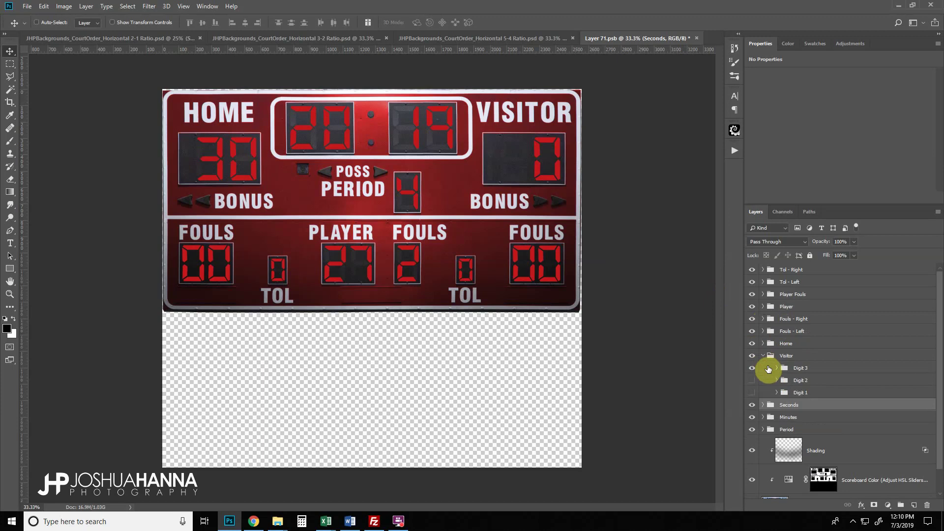
pyautogui.click(776, 369)
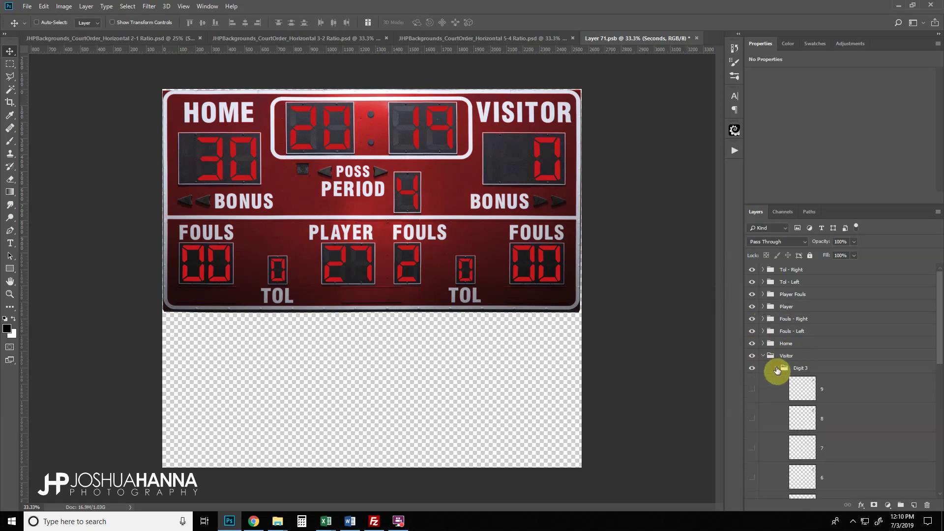
pyautogui.click(753, 392)
pyautogui.scroll(-5, 759, 398)
pyautogui.click(752, 425)
pyautogui.scroll(8, 793, 393)
pyautogui.click(763, 356)
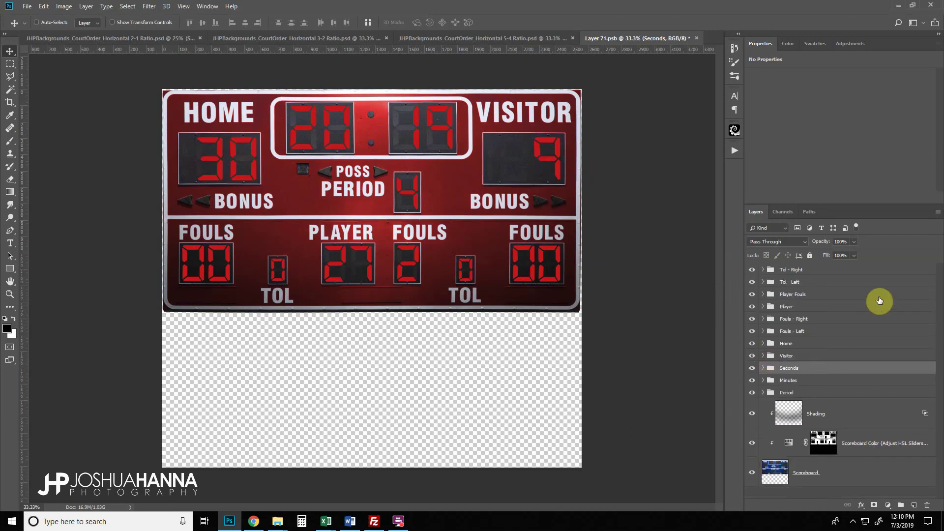
# - Save and close Layer 71.psb, collapse the Scoreboard group, and preview the Volleyball Net
pyautogui.click(697, 38)
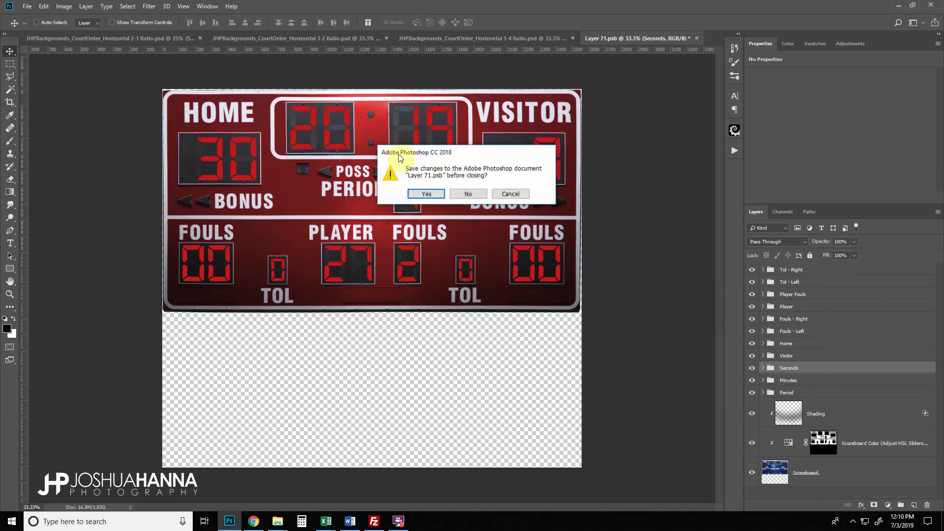
pyautogui.click(424, 193)
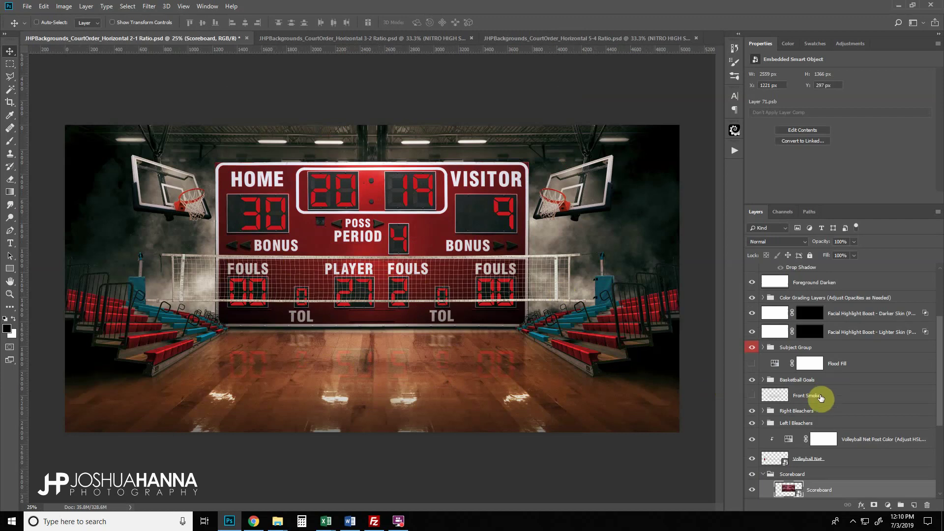
pyautogui.click(763, 474)
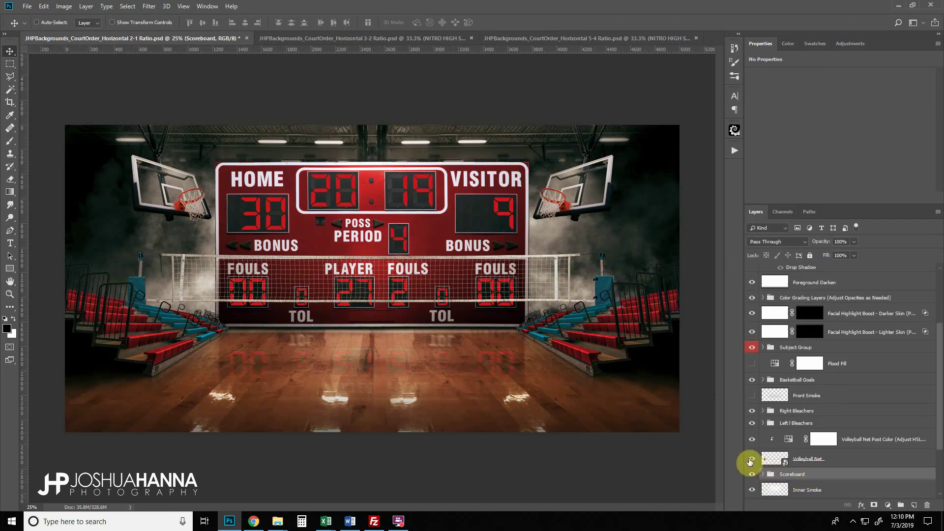
pyautogui.click(752, 461)
pyautogui.click(752, 461)
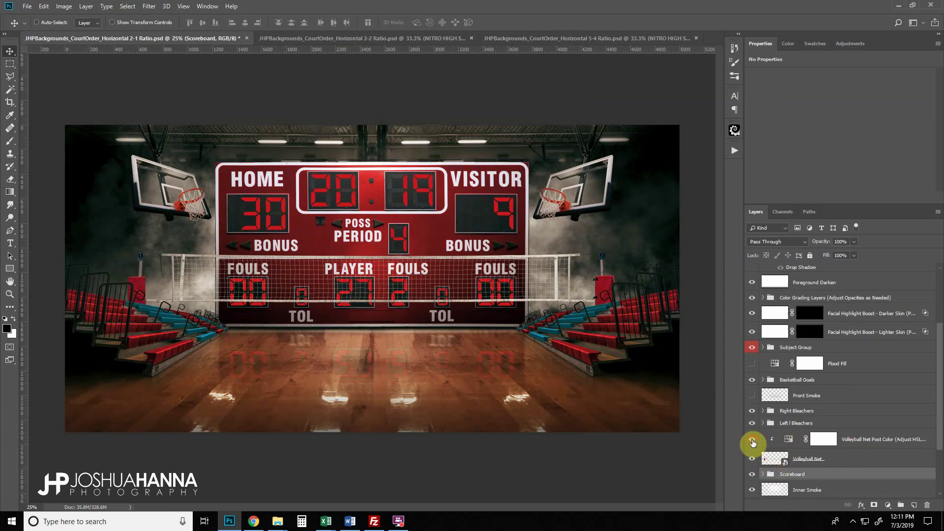
# - Set the Volleyball Net Post Color hue to +143 and expand the Left Bleachers group
pyautogui.click(786, 443)
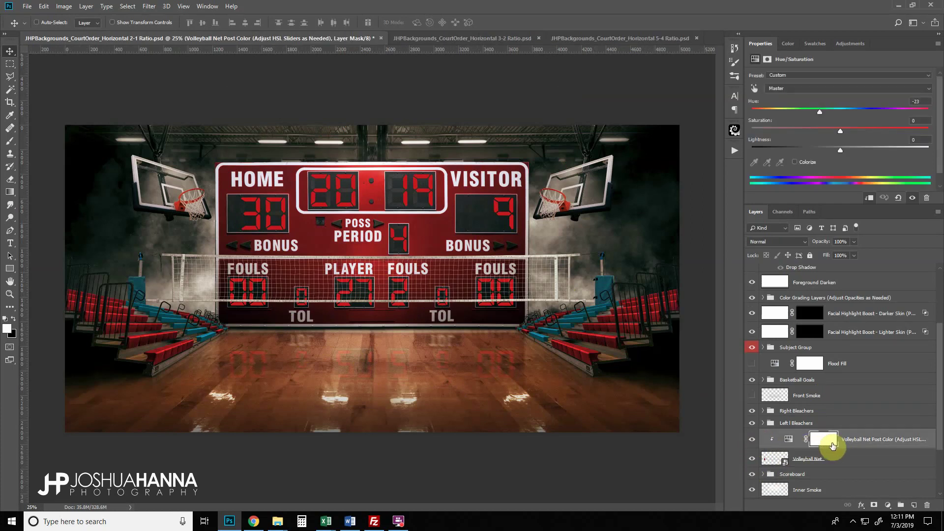
pyautogui.moveTo(817, 109); pyautogui.dragTo(917, 134)
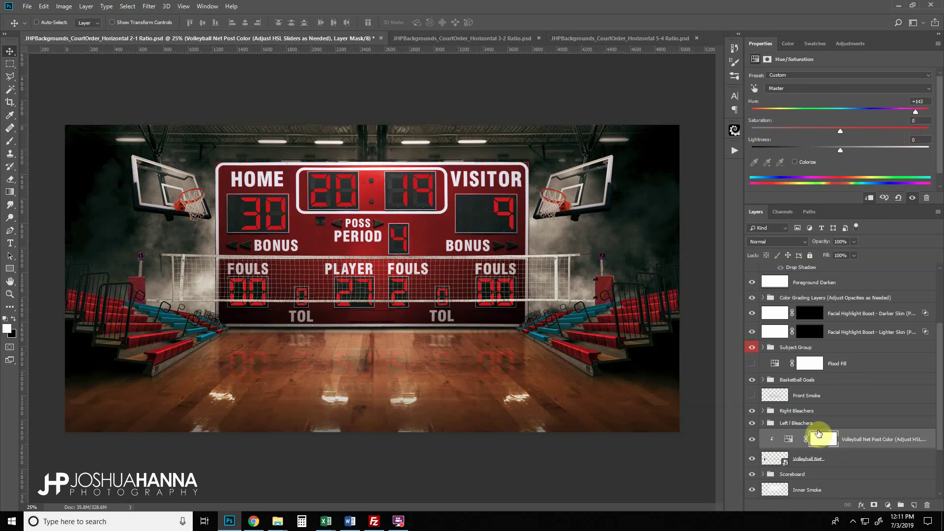
pyautogui.click(752, 424)
pyautogui.click(752, 424)
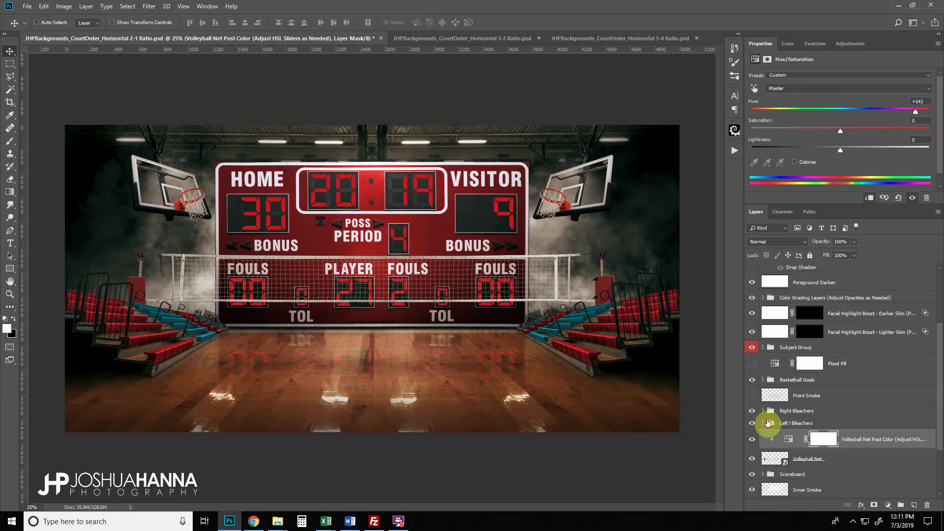
pyautogui.click(763, 424)
pyautogui.scroll(-2, 812, 438)
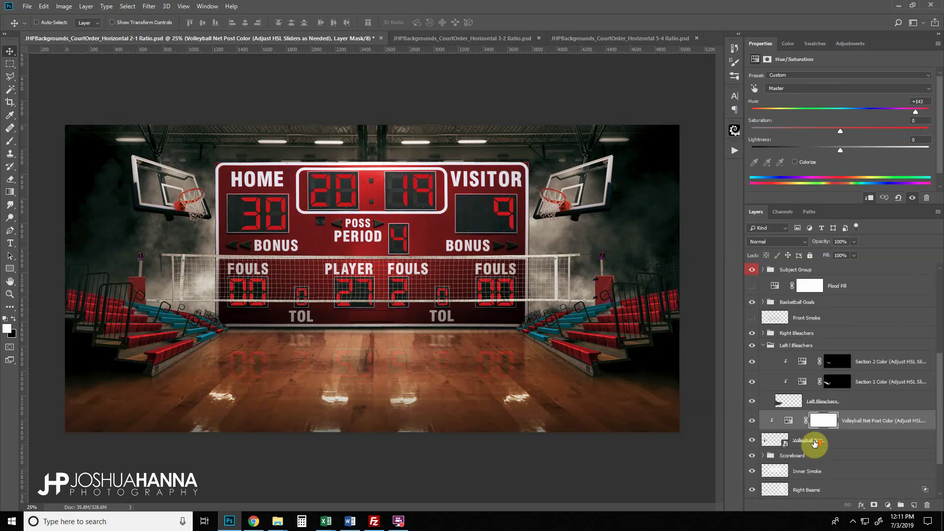
# - Compare the section colours, then set Section 1 Color hue to 137 for green seats
pyautogui.click(799, 383)
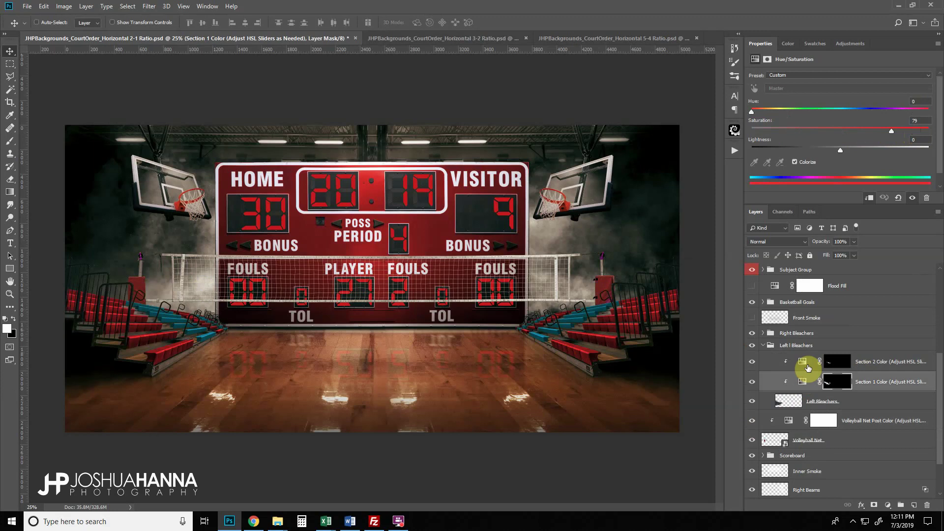
pyautogui.click(750, 383)
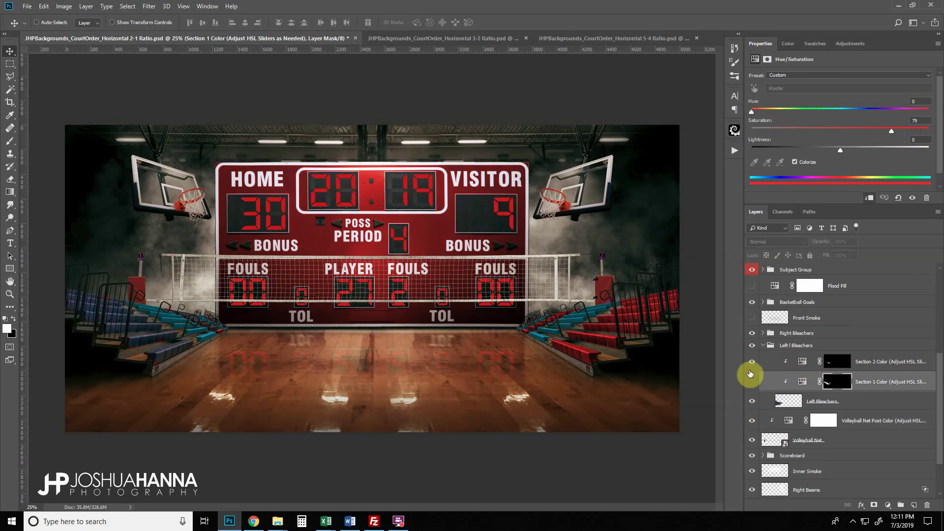
pyautogui.click(750, 364)
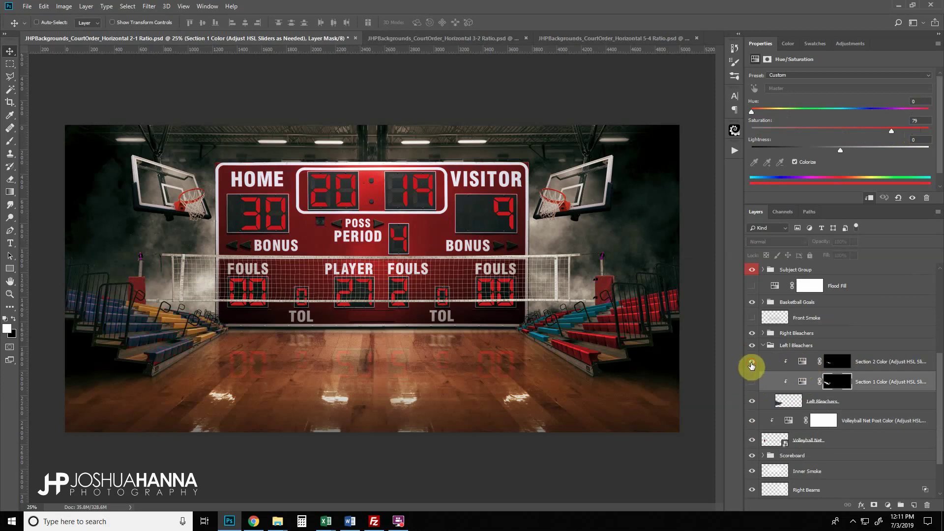
pyautogui.click(751, 365)
pyautogui.click(751, 364)
pyautogui.moveTo(752, 382); pyautogui.dragTo(751, 369)
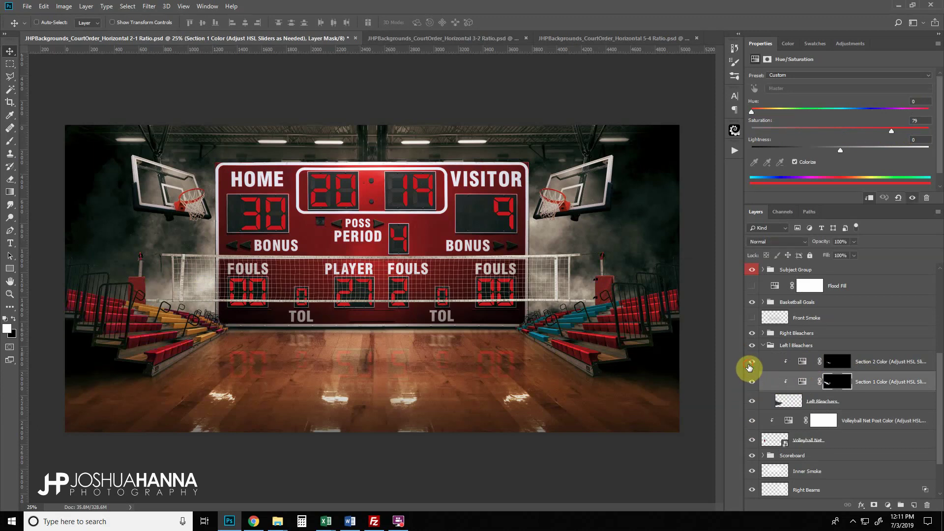
pyautogui.click(802, 382)
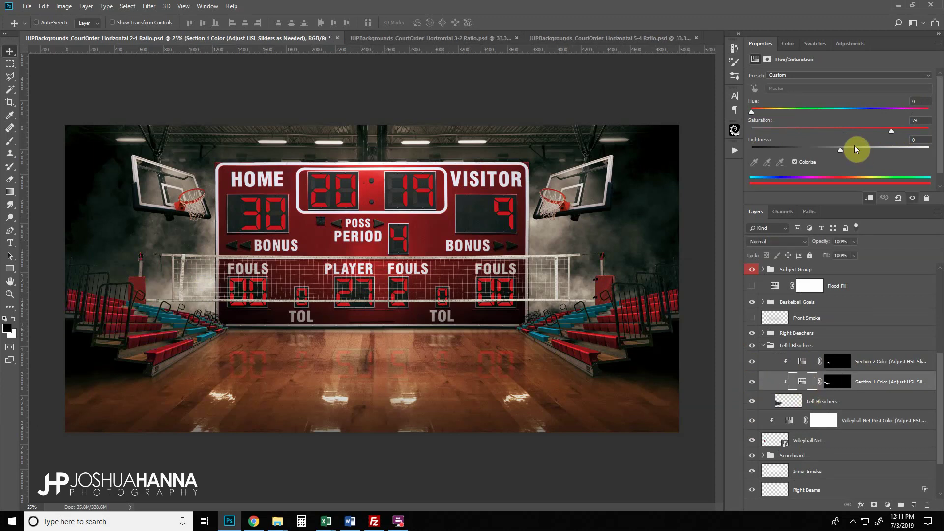
pyautogui.moveTo(752, 112); pyautogui.dragTo(820, 122)
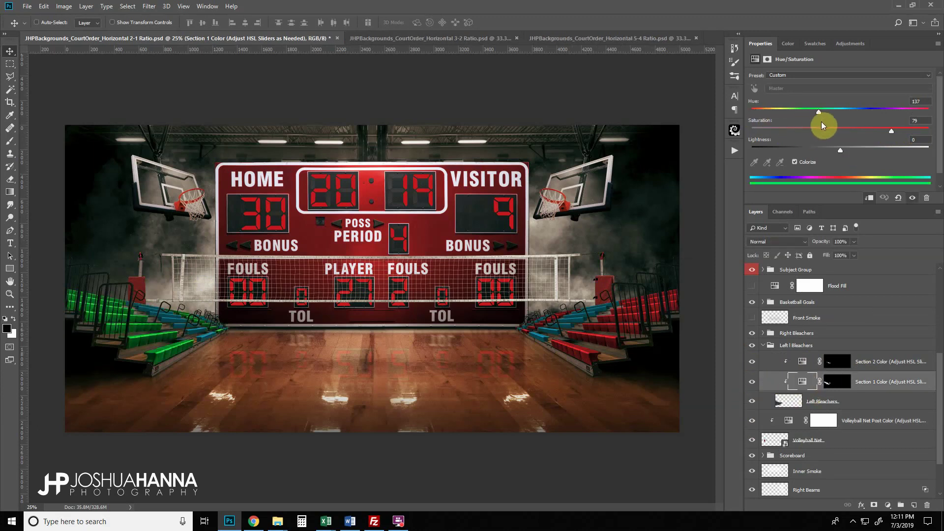
# - Set Section 2 Color hue to 63 for yellow seats and collapse Left Bleachers
pyautogui.click(803, 361)
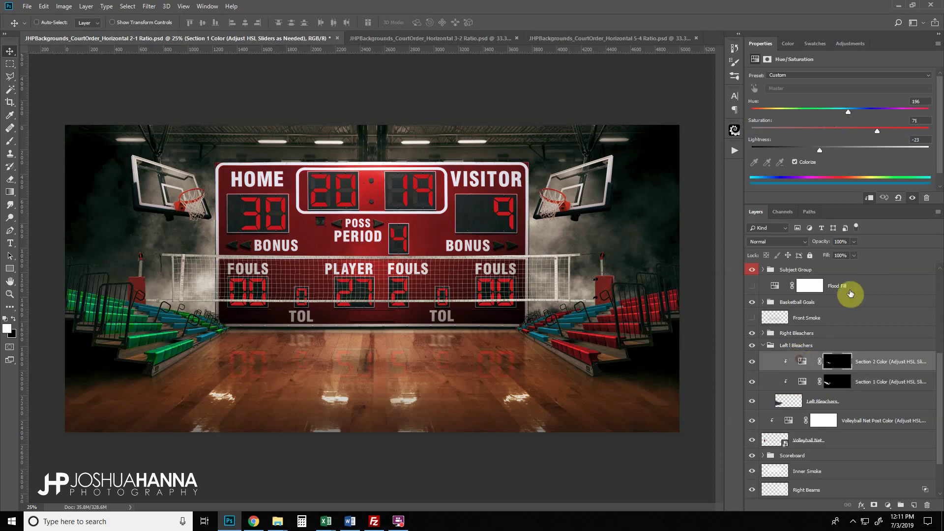
pyautogui.moveTo(848, 114); pyautogui.dragTo(782, 120)
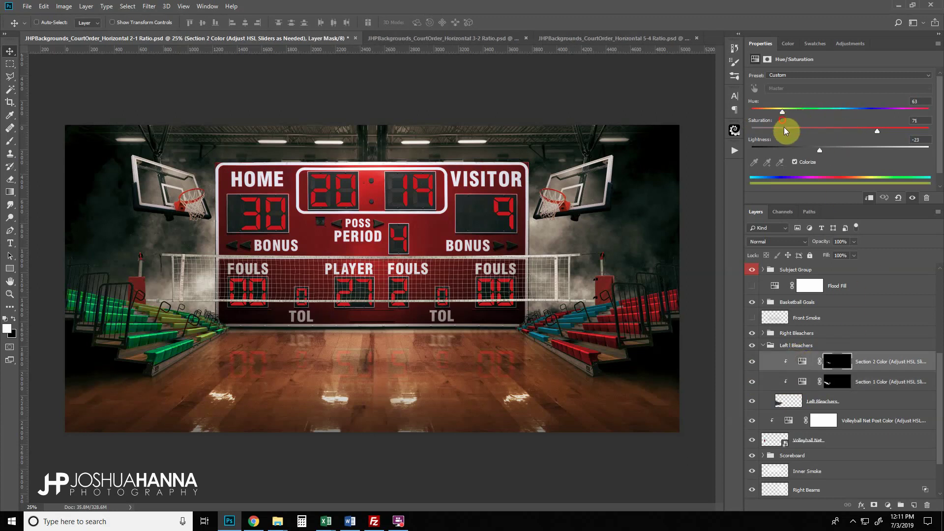
pyautogui.click(762, 346)
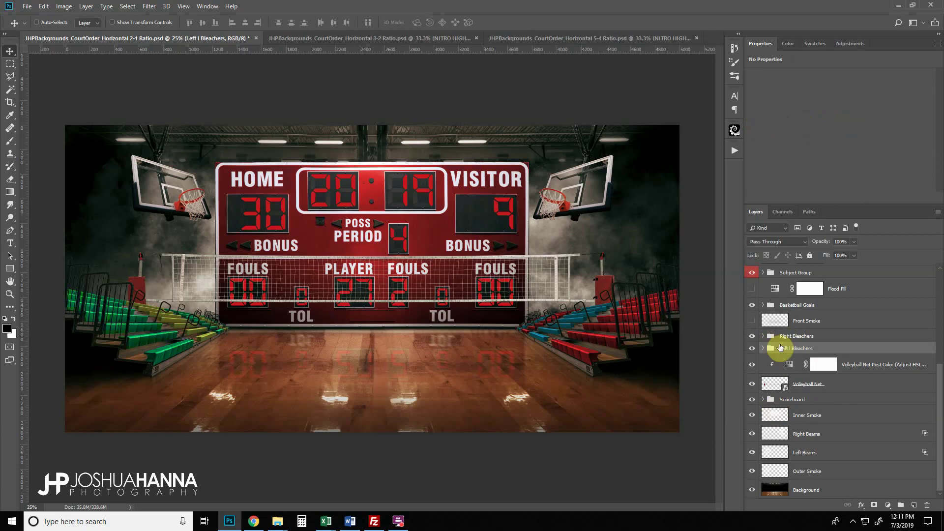
# - Show the front smoke, preview the Basketball Goals, and enable the blue Flood Fill tint (hue 210, saturation 63)
pyautogui.click(752, 321)
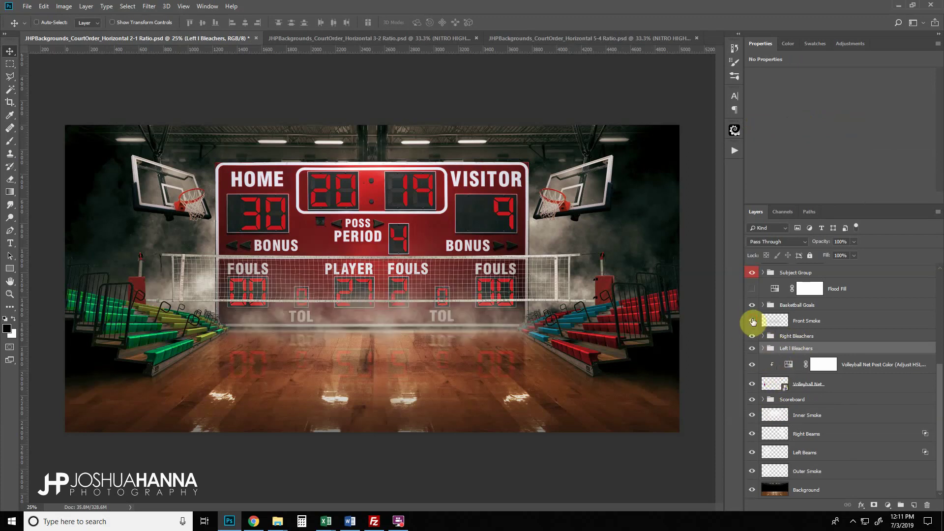
pyautogui.scroll(3, 767, 373)
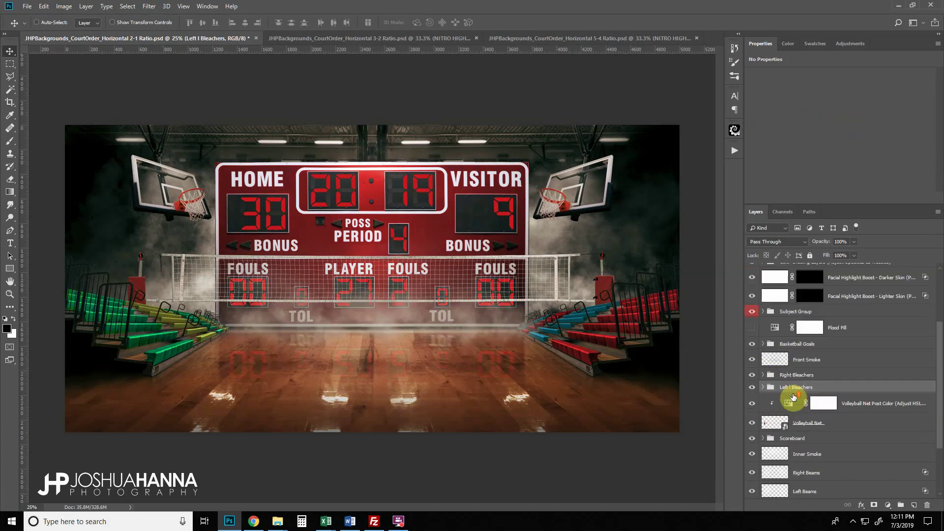
pyautogui.click(763, 382)
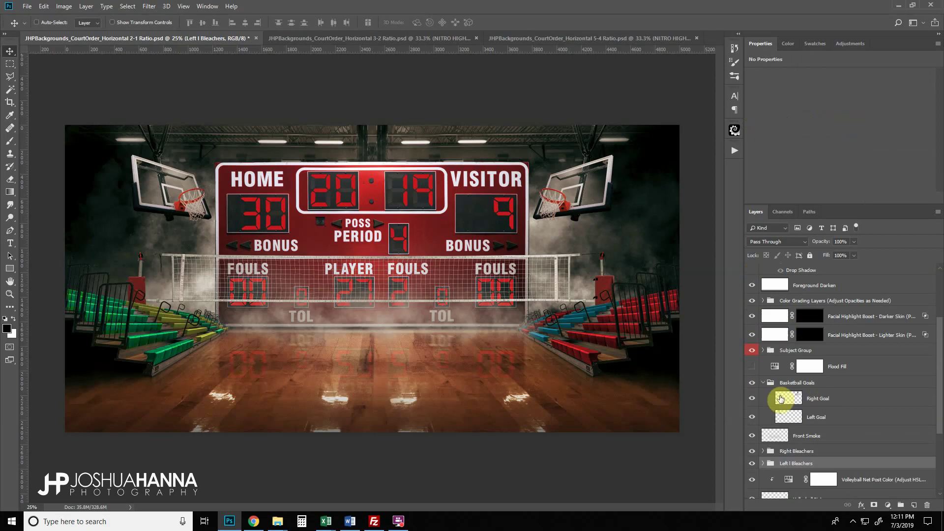
pyautogui.click(762, 382)
pyautogui.click(752, 383)
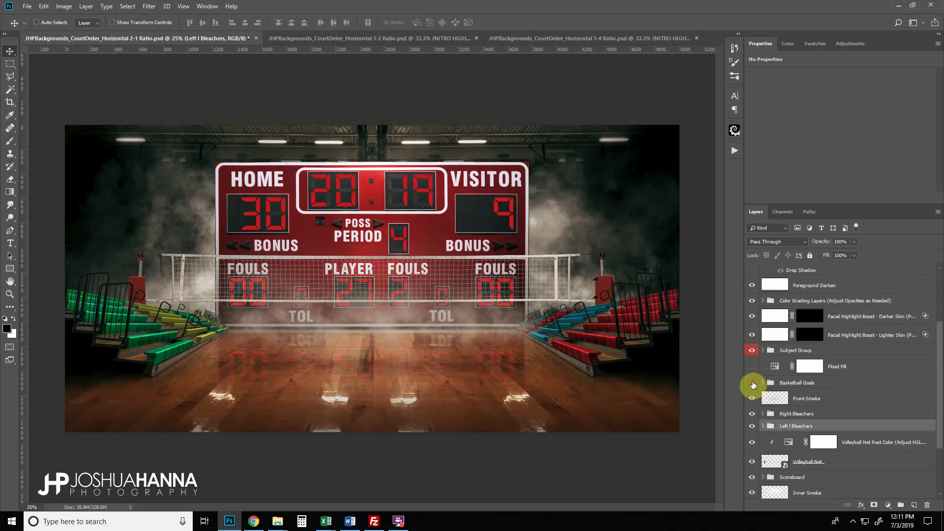
pyautogui.click(752, 383)
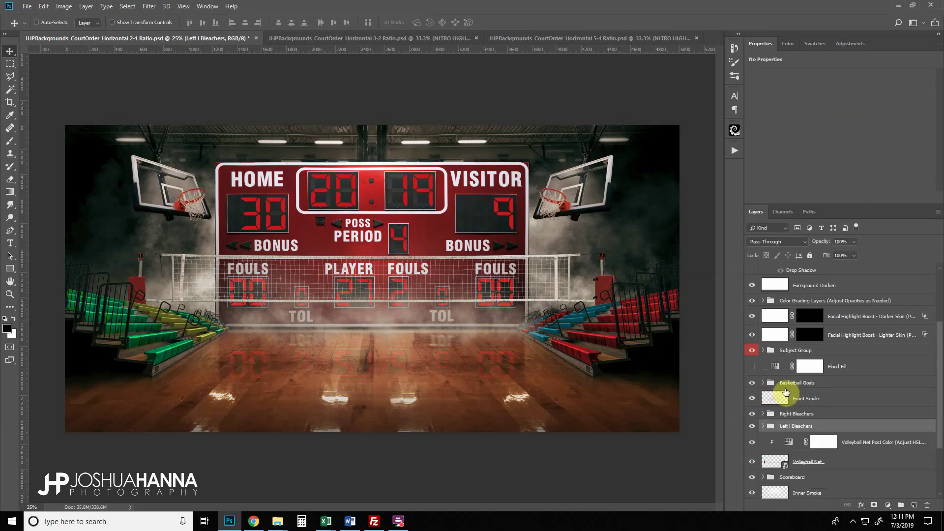
pyautogui.click(753, 367)
pyautogui.click(857, 376)
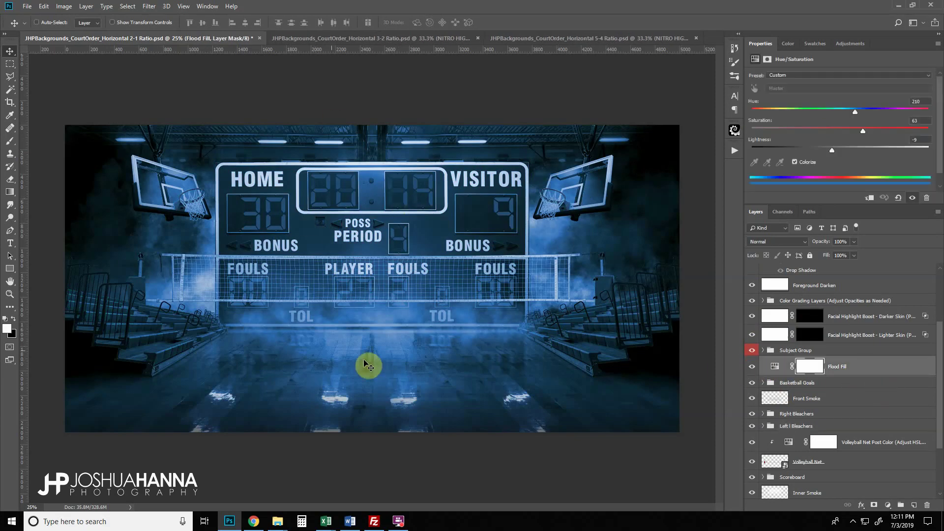
# - Turn off the Flood Fill tint and inspect the Subject Group's layers
pyautogui.click(752, 367)
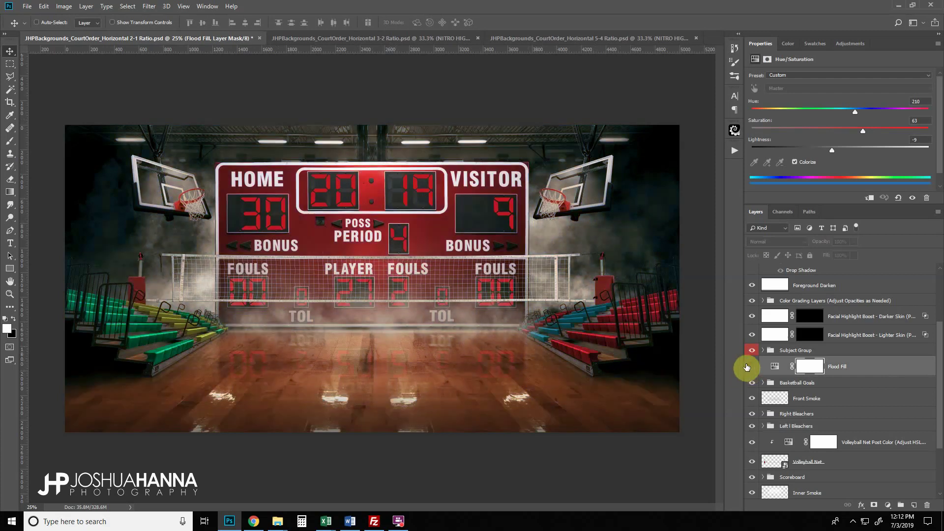
pyautogui.click(833, 352)
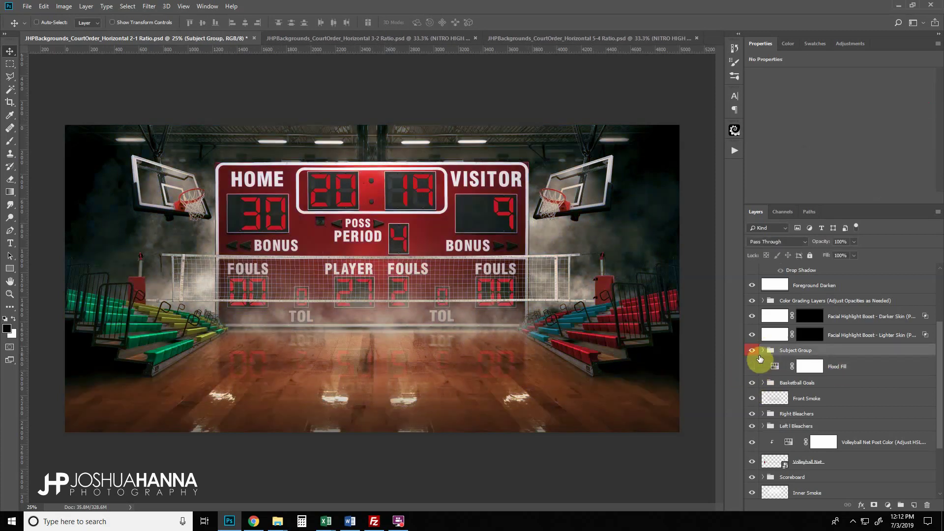
pyautogui.click(762, 350)
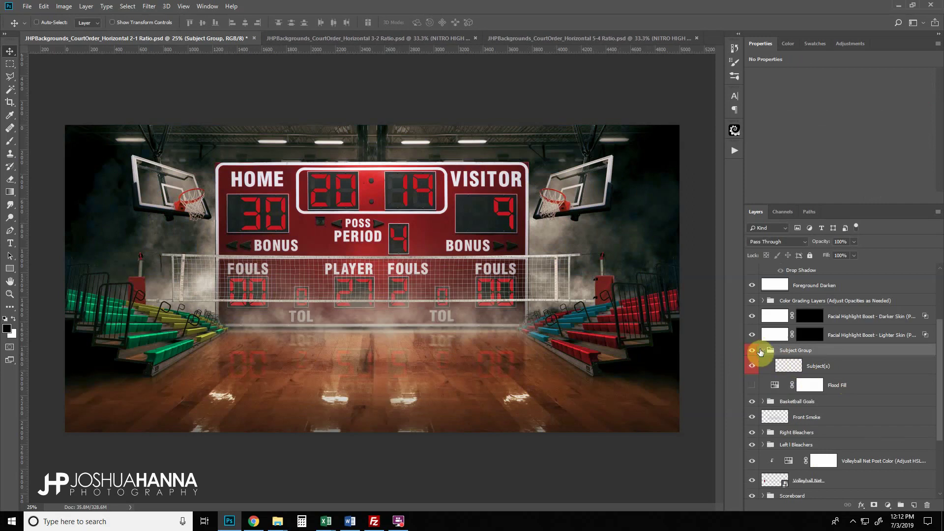
pyautogui.click(764, 350)
pyautogui.scroll(3, 848, 413)
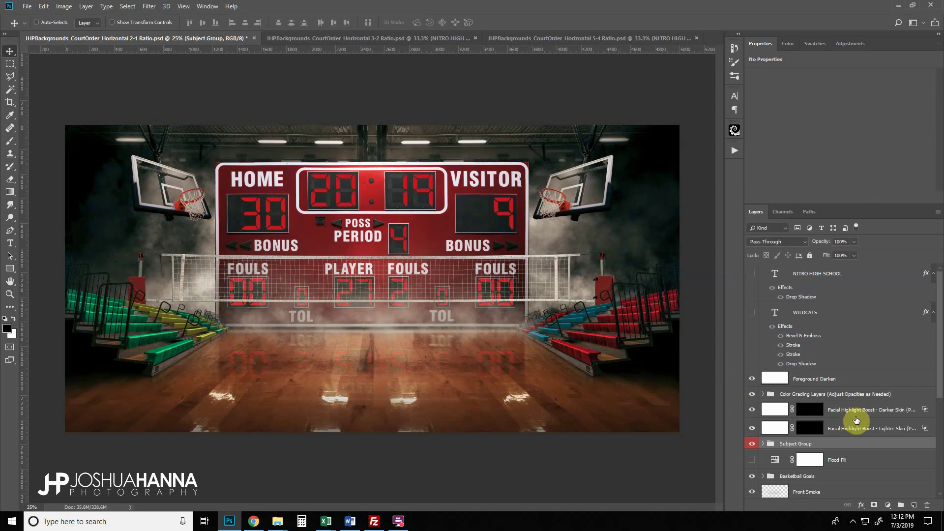
# - Inside Color Grading Layers, raise Color Grade 3's opacity to 60%
pyautogui.click(808, 397)
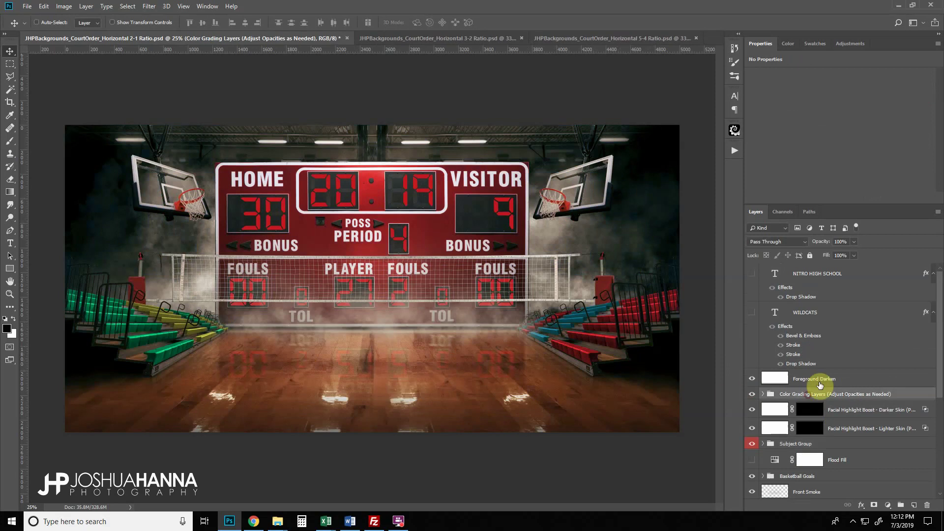
pyautogui.click(751, 395)
pyautogui.click(751, 395)
pyautogui.click(763, 394)
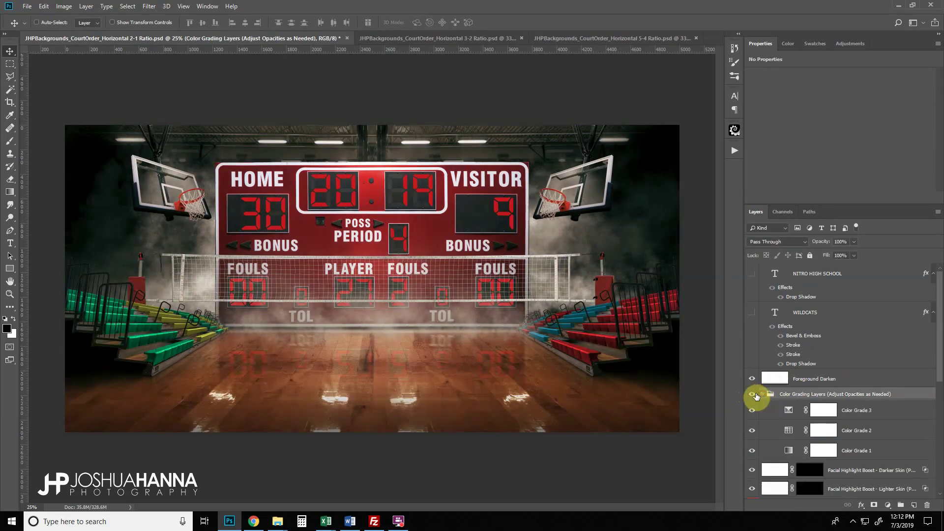
pyautogui.click(859, 412)
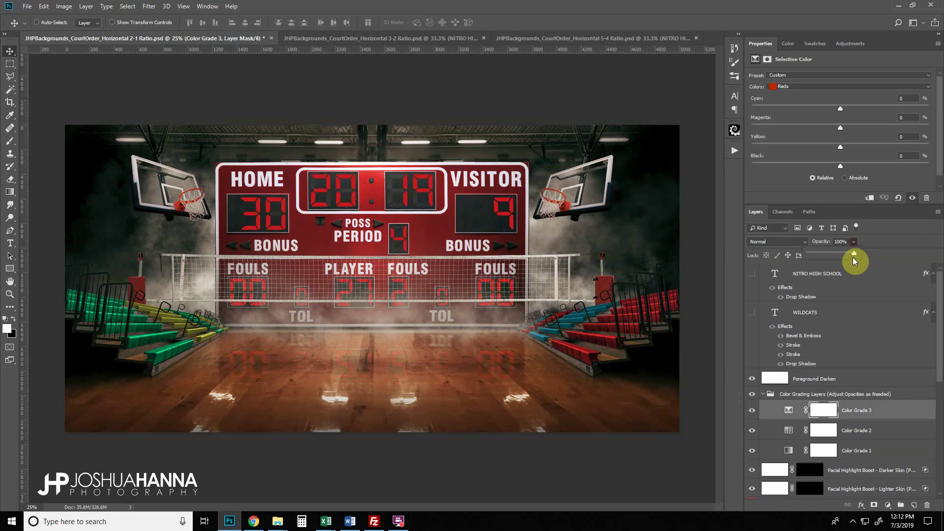
pyautogui.moveTo(819, 264); pyautogui.dragTo(835, 272)
pyautogui.click(763, 394)
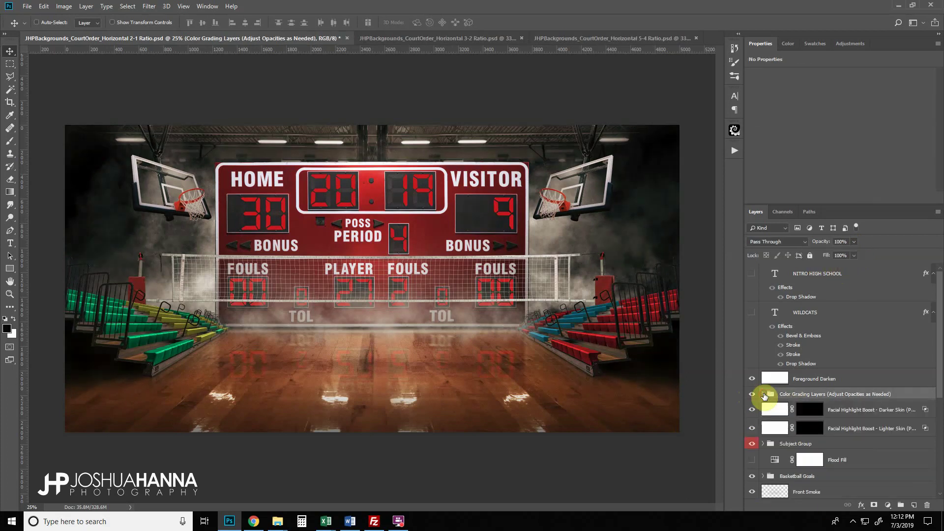
# - Select Foreground Darken and compare the scene with and without it
pyautogui.click(765, 377)
pyautogui.click(751, 379)
pyautogui.click(751, 380)
pyautogui.click(751, 379)
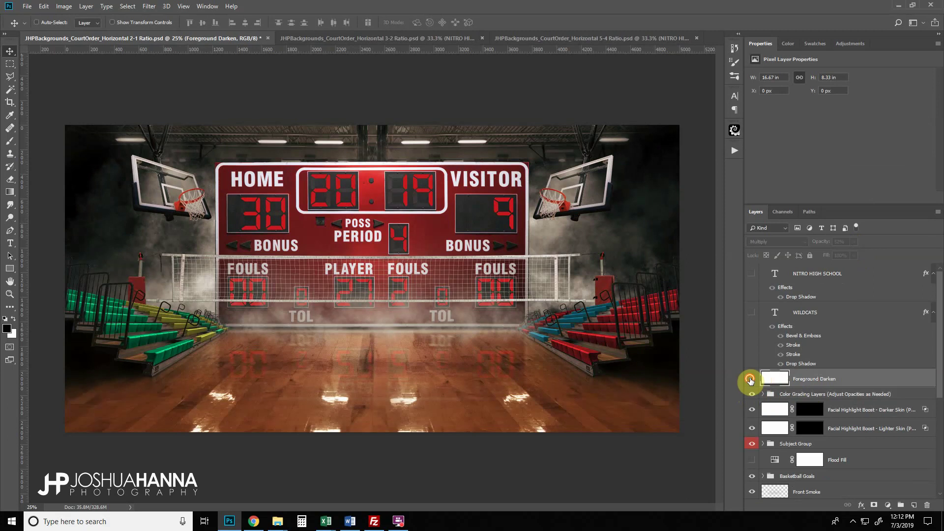
pyautogui.click(751, 380)
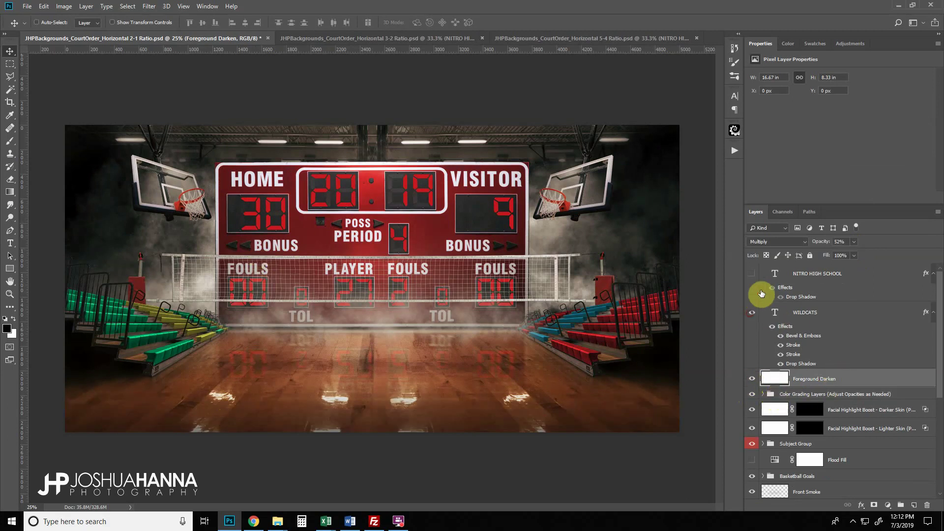
# - Reveal the NITRO HIGH SCHOOL and team name layers, and retype WILDCATS as TROJANS
pyautogui.click(751, 312)
pyautogui.click(751, 273)
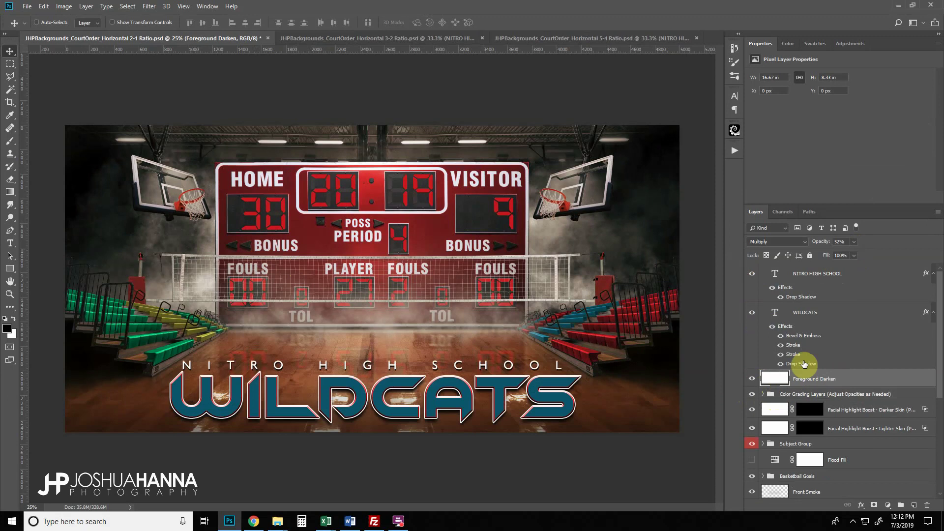
pyautogui.doubleClick(775, 313)
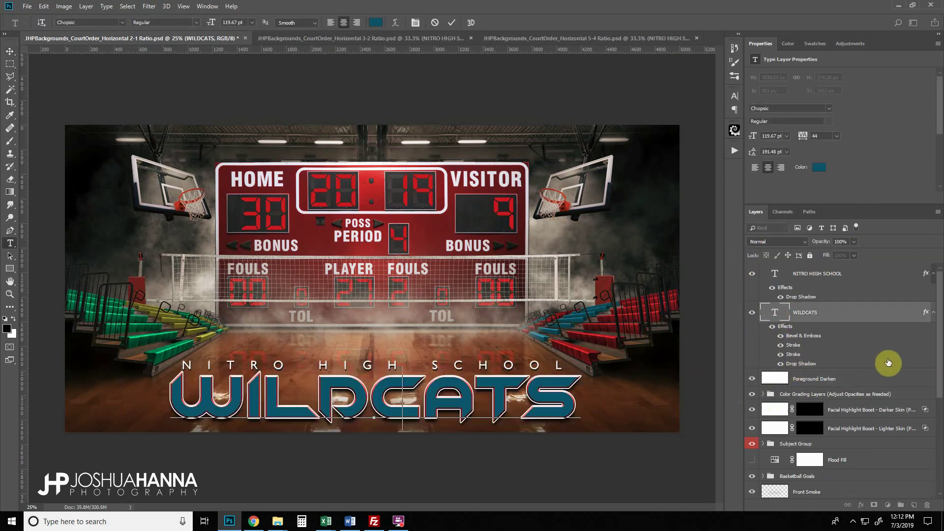
pyautogui.write('TROJANS')
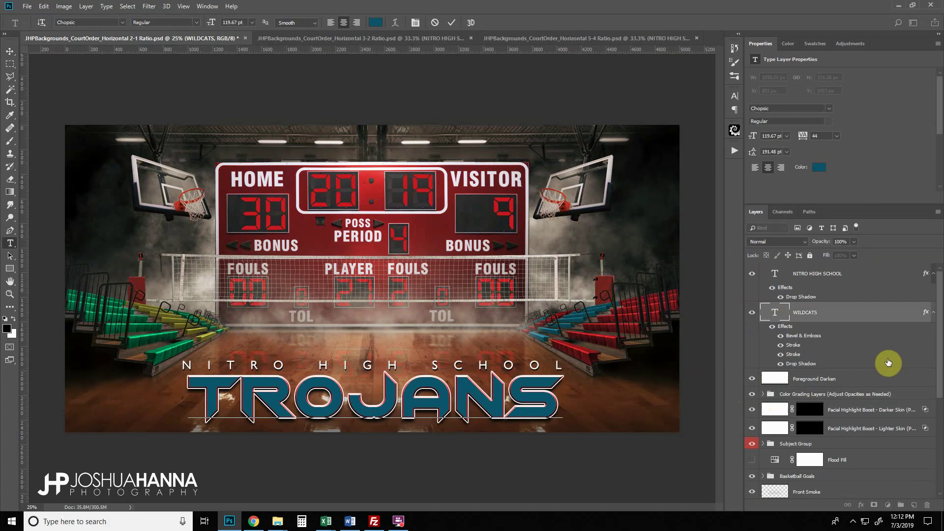
pyautogui.click(451, 23)
pyautogui.press('v')
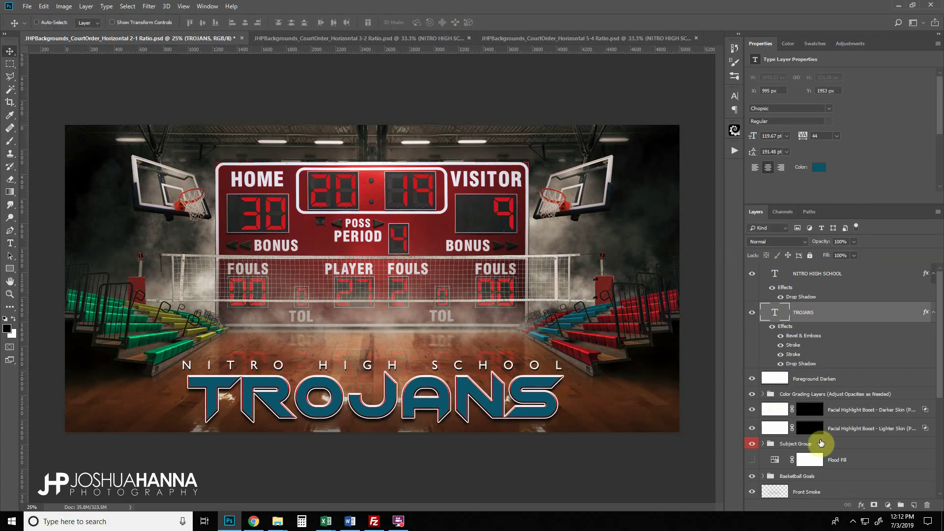
pyautogui.moveTo(938, 316); pyautogui.dragTo(939, 440)
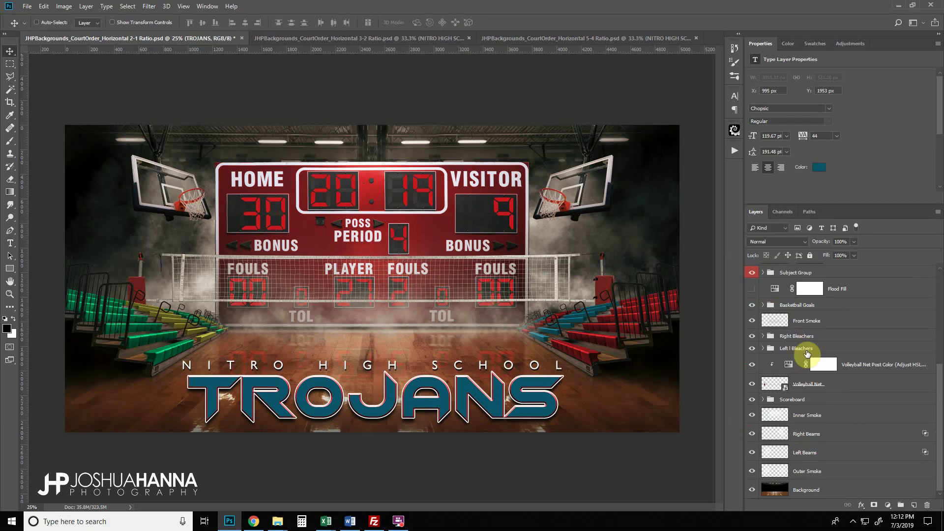
# - Switch to the JHPBackgrounds_CourtOrder_Horizontal 3-2 Ratio.psd document
pyautogui.scroll(5, 807, 353)
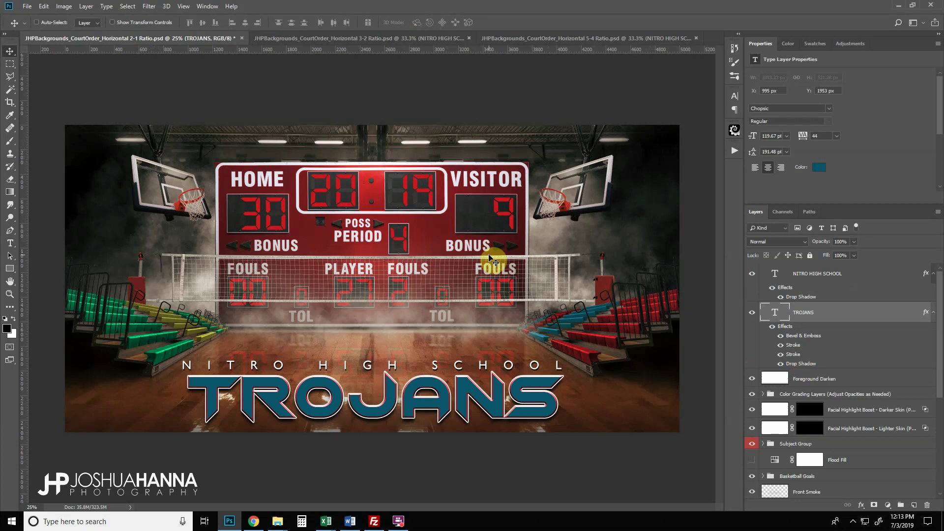
pyautogui.click(323, 39)
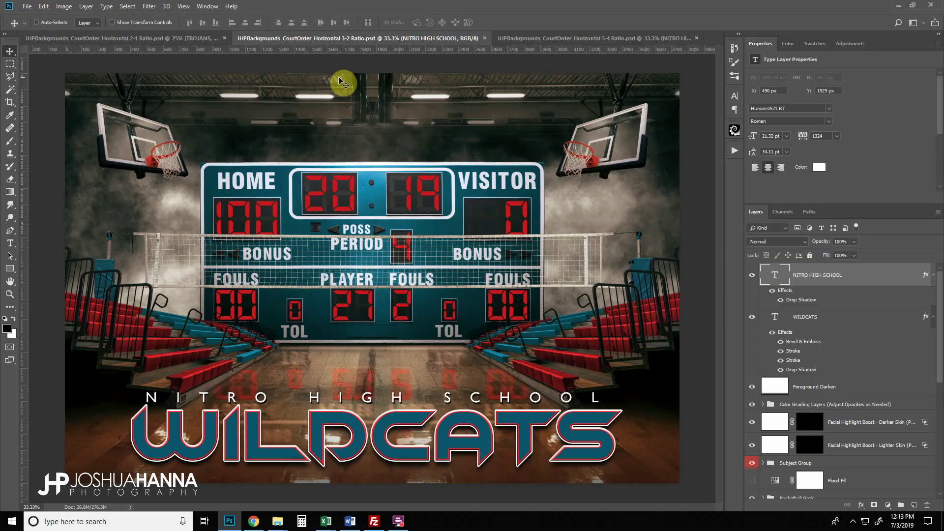
# - Switch to the JHPBackgrounds_CourtOrder_Horizontal 5-4 Ratio.psd document
pyautogui.click(536, 41)
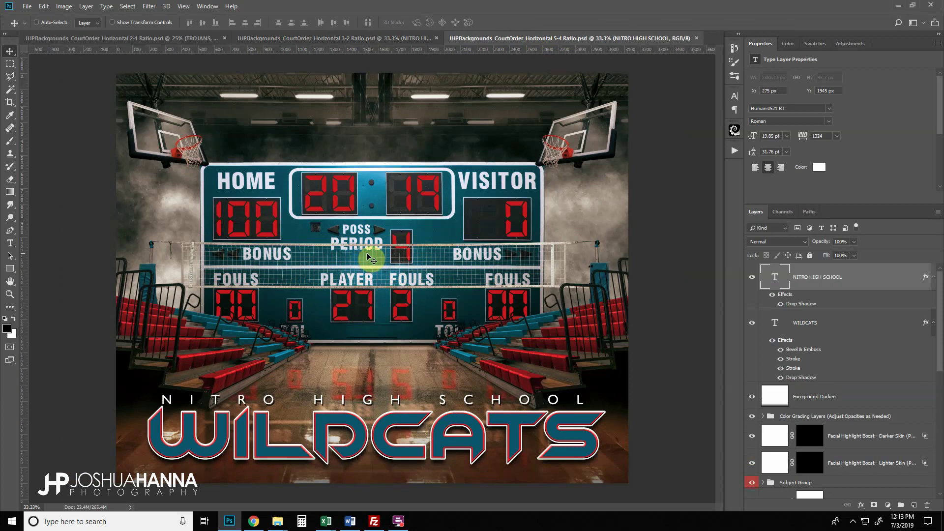